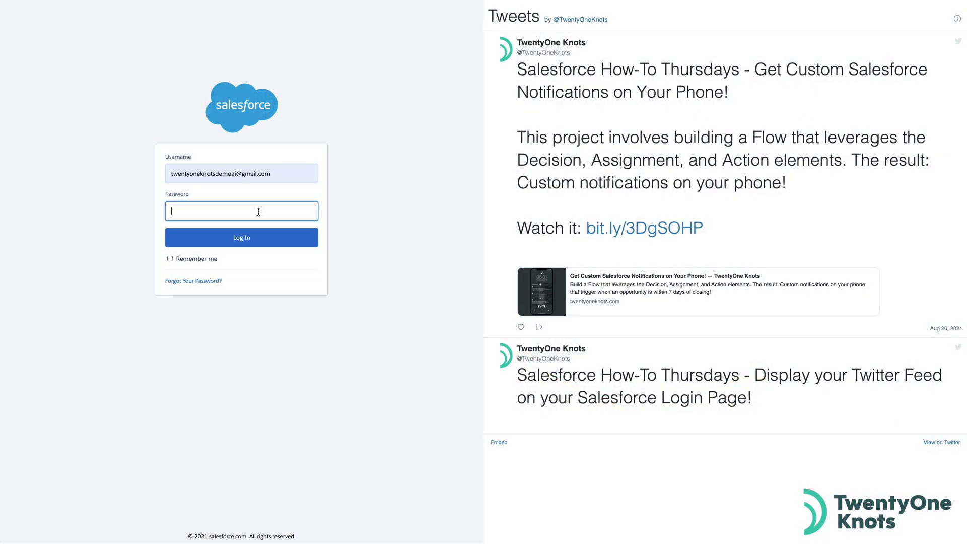
Step: Log in to Salesforce with the account password and open Files through App Launcher > View All
key(ctrl+v)
click(241, 237)
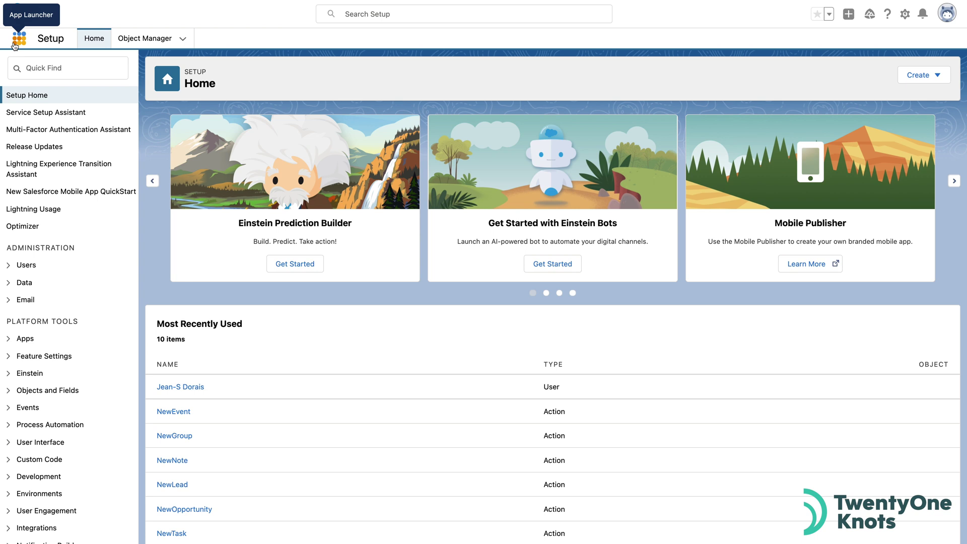
click(19, 38)
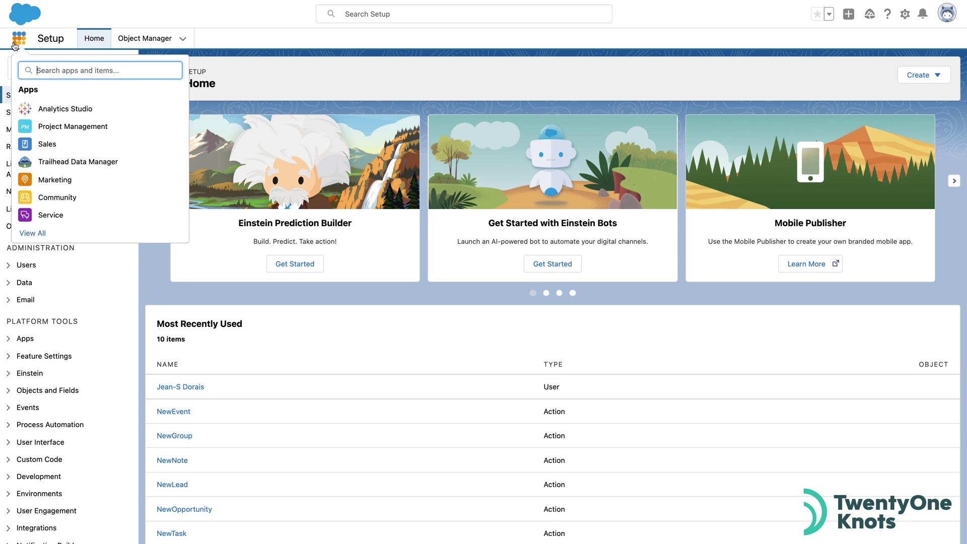
click(34, 233)
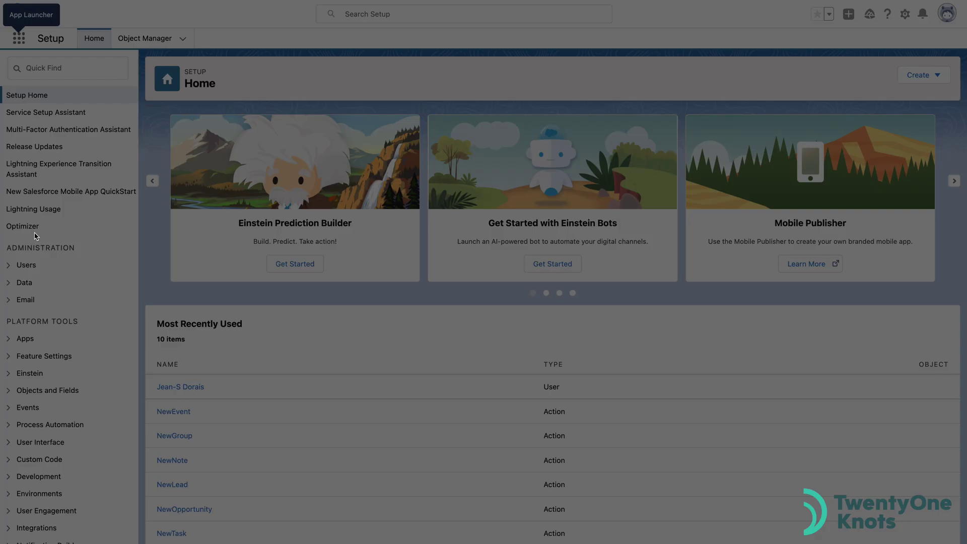
scroll(302, 403, down, 6)
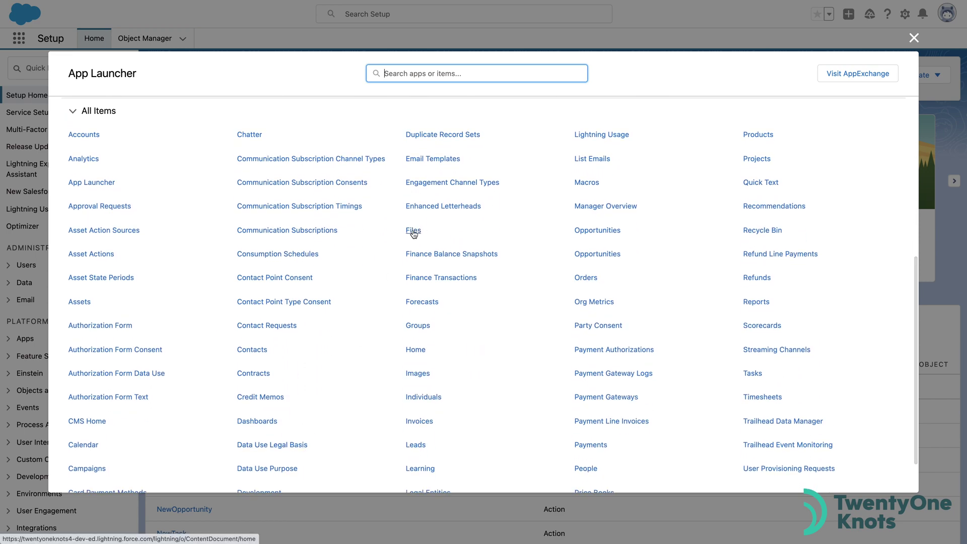
click(412, 233)
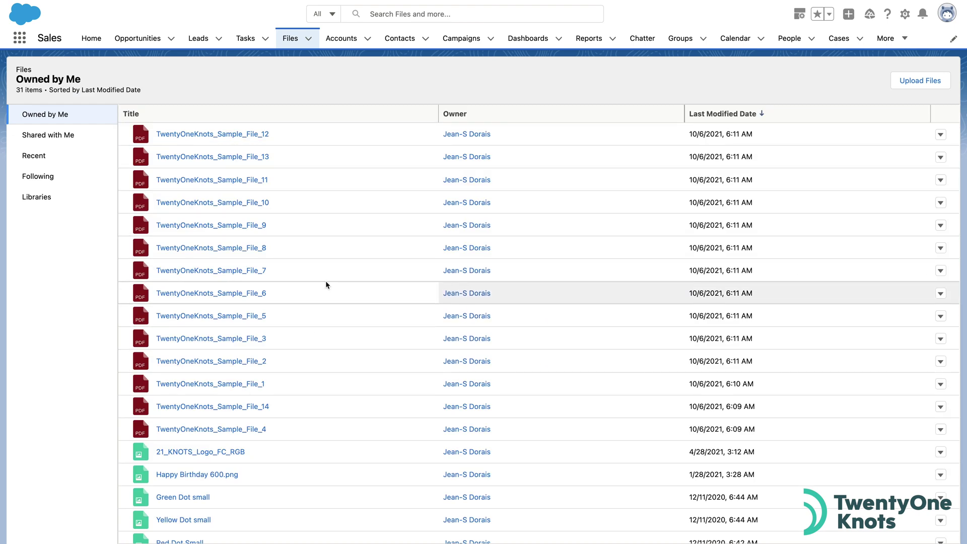
Step: Scroll through the 31 files listed under Owned by Me
scroll(325, 284, down, 5)
scroll(326, 284, down, 1)
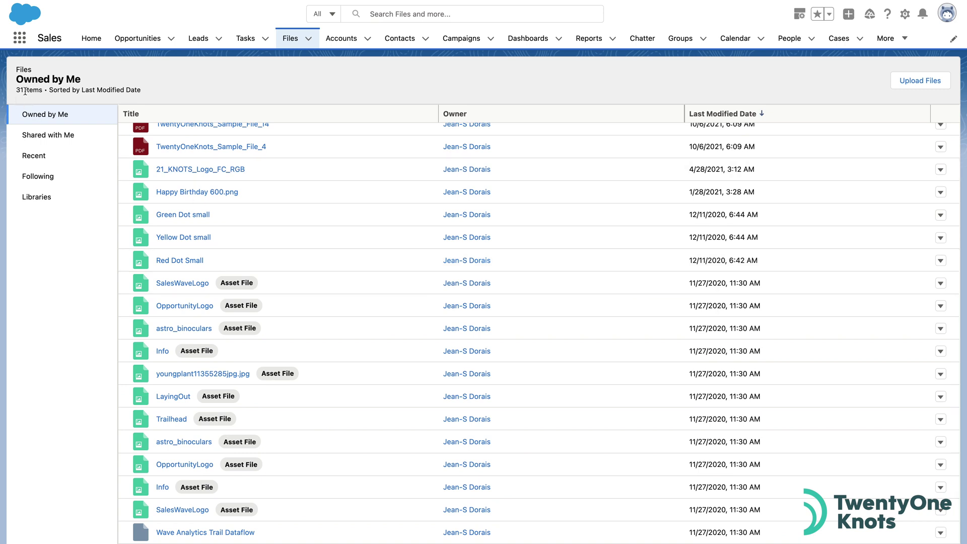
scroll(356, 319, up, 6)
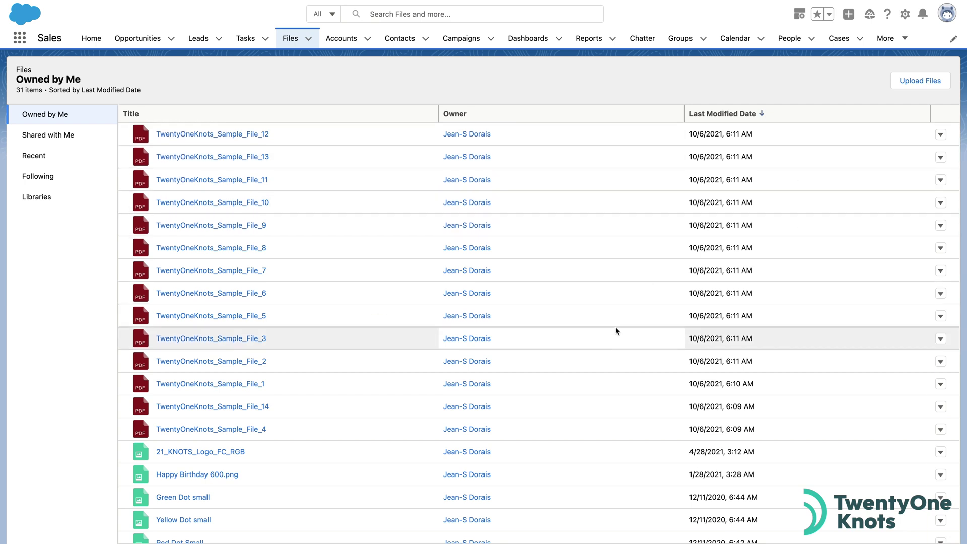
scroll(387, 411, down, 5)
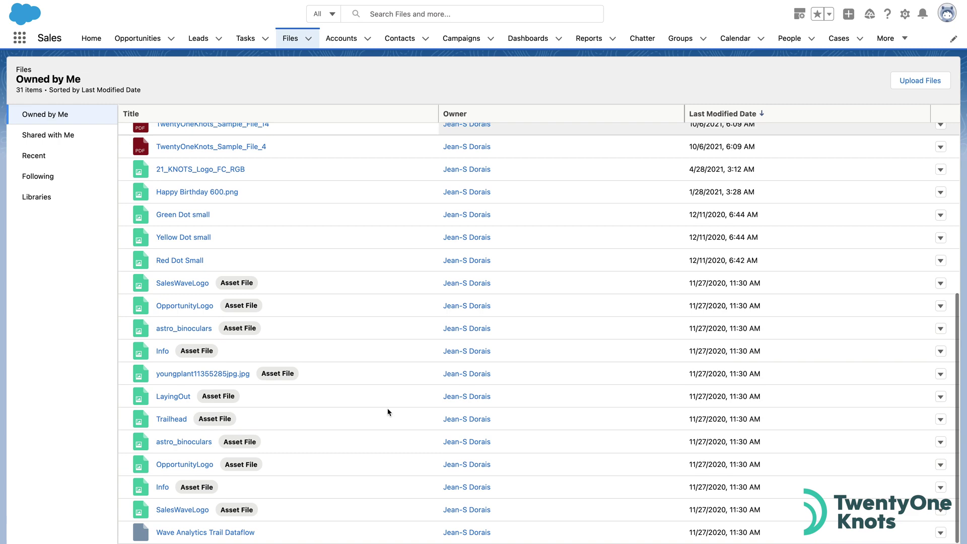
scroll(388, 412, up, 5)
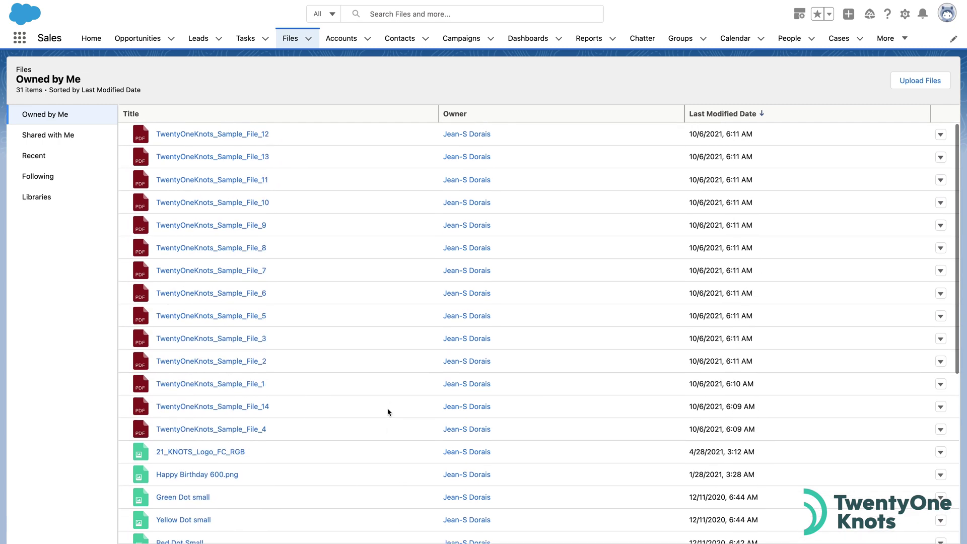
scroll(388, 412, down, 5)
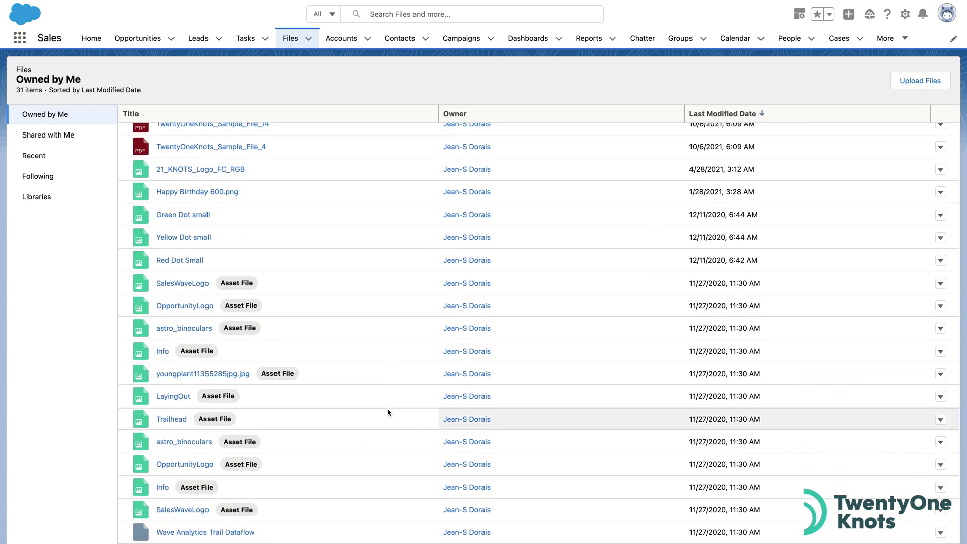
scroll(388, 412, up, 5)
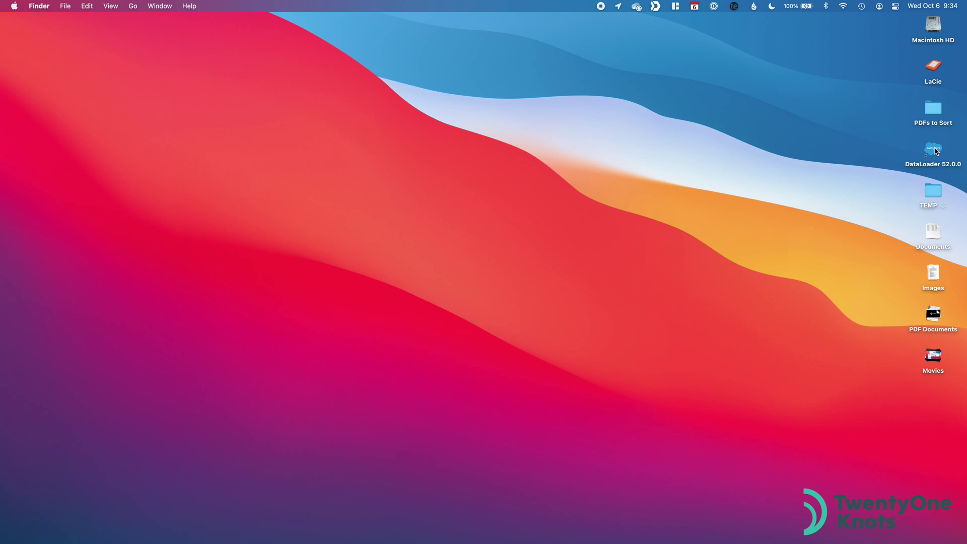
Step: Launch Data Loader, move its window to mid-screen, and start an Export
double_click(935, 150)
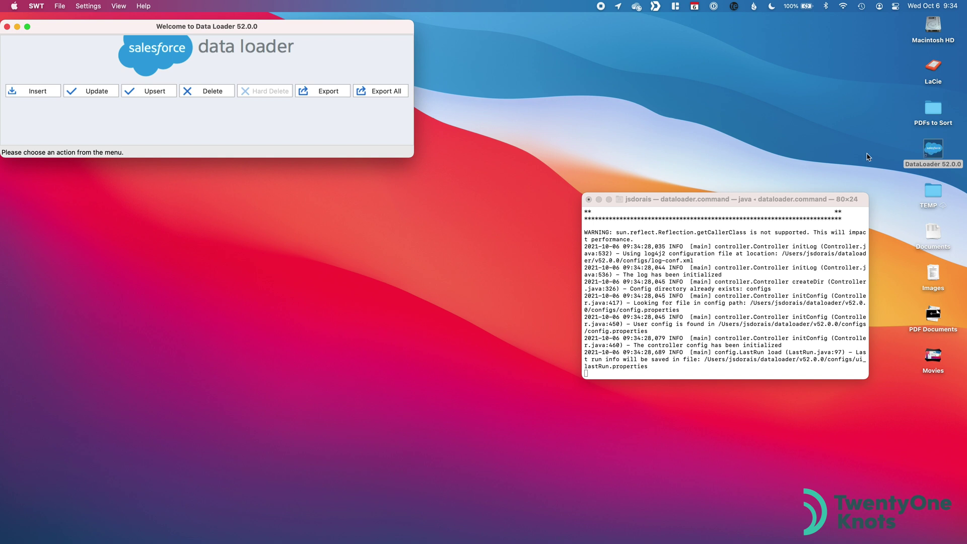
click(340, 29)
drag(340, 29, 499, 130)
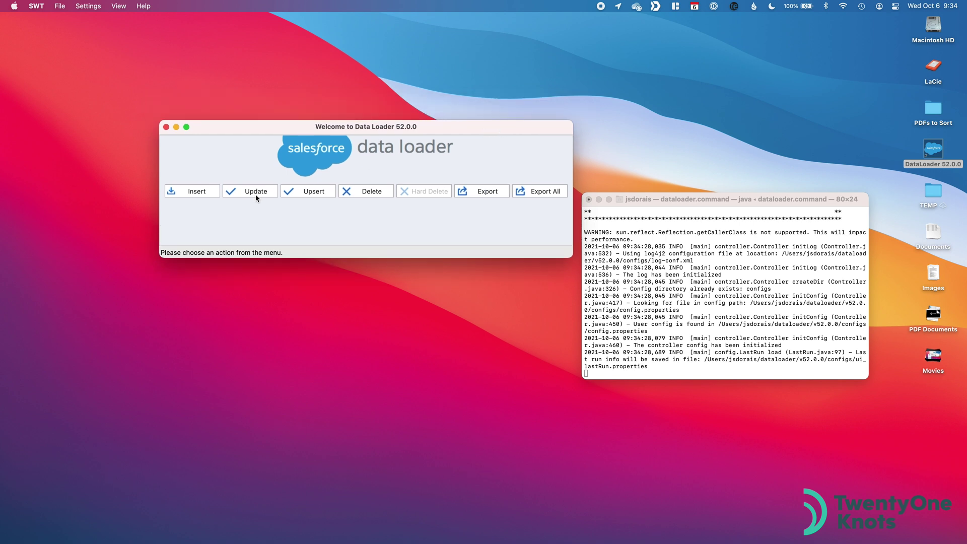
click(485, 192)
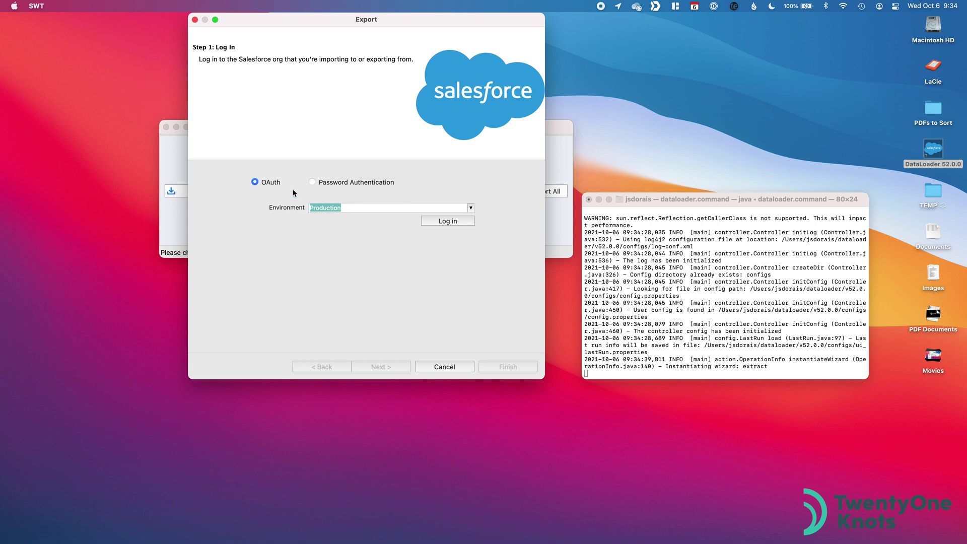
Step: Sign in to the Production org via OAuth with the account's username and password, and allow access
click(456, 221)
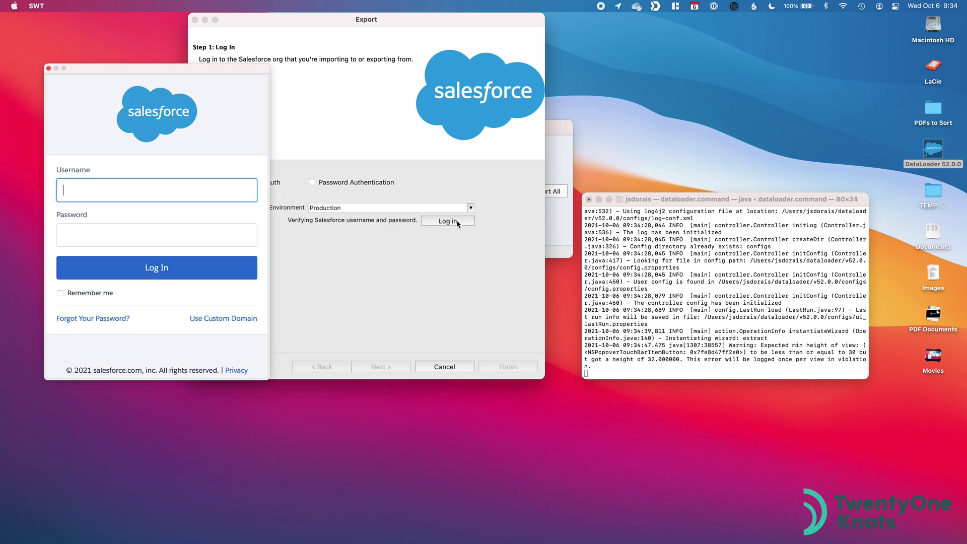
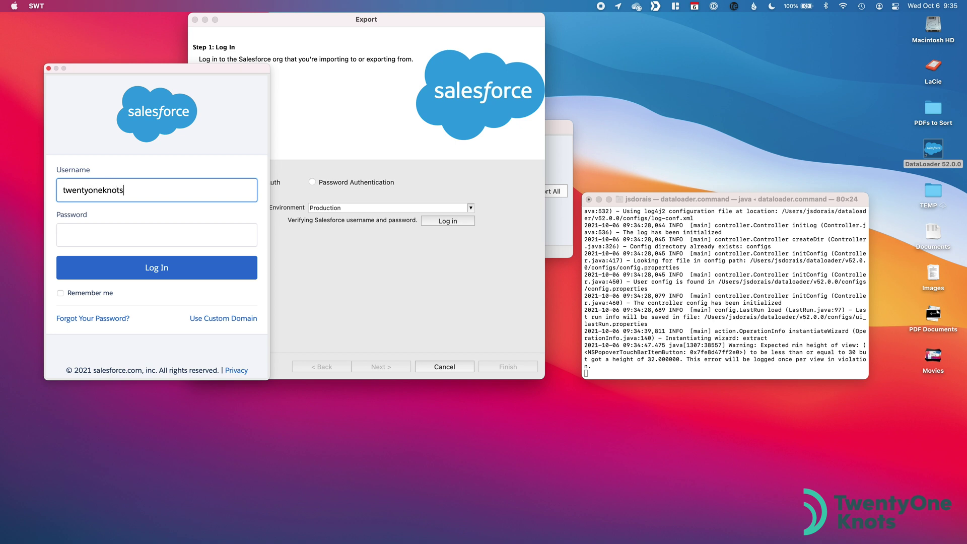
key(Tab)
key(super+v)
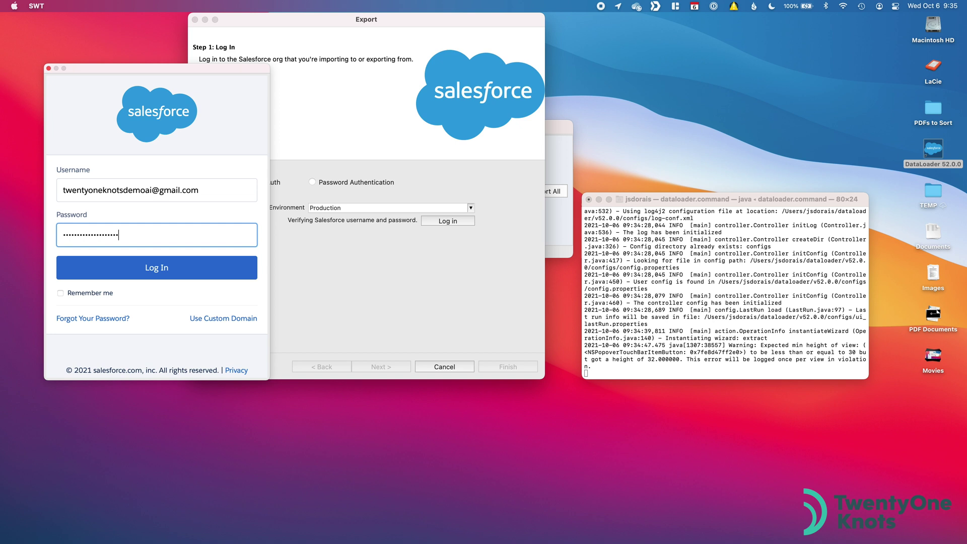
click(171, 266)
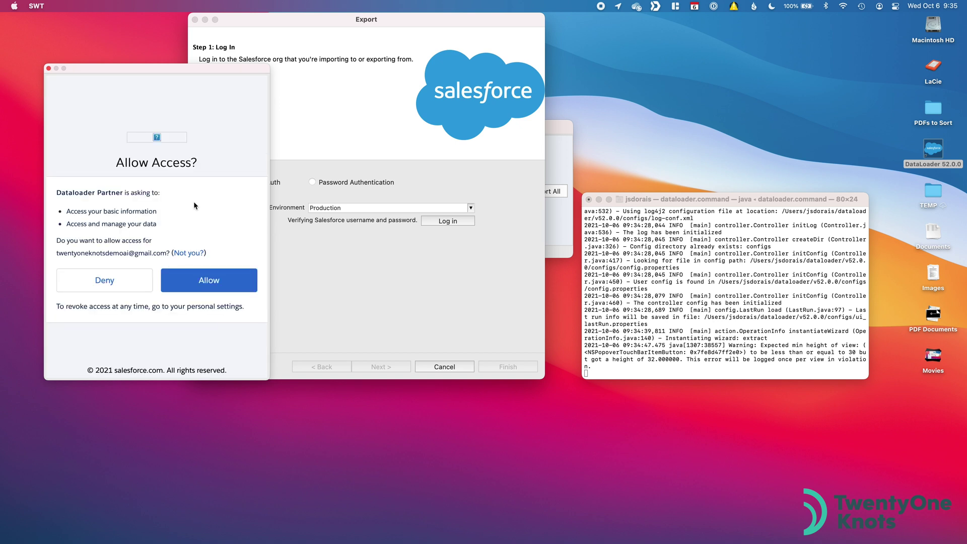
click(217, 282)
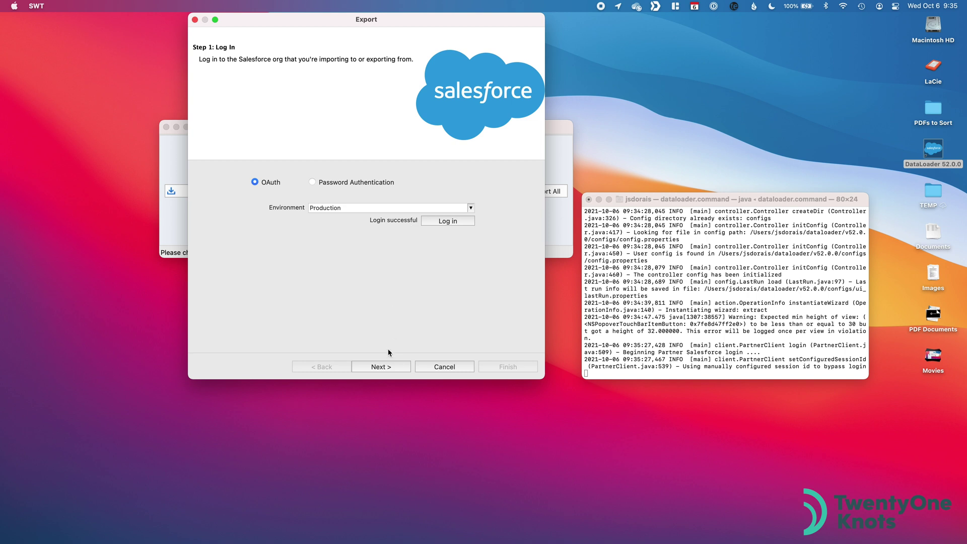
click(382, 367)
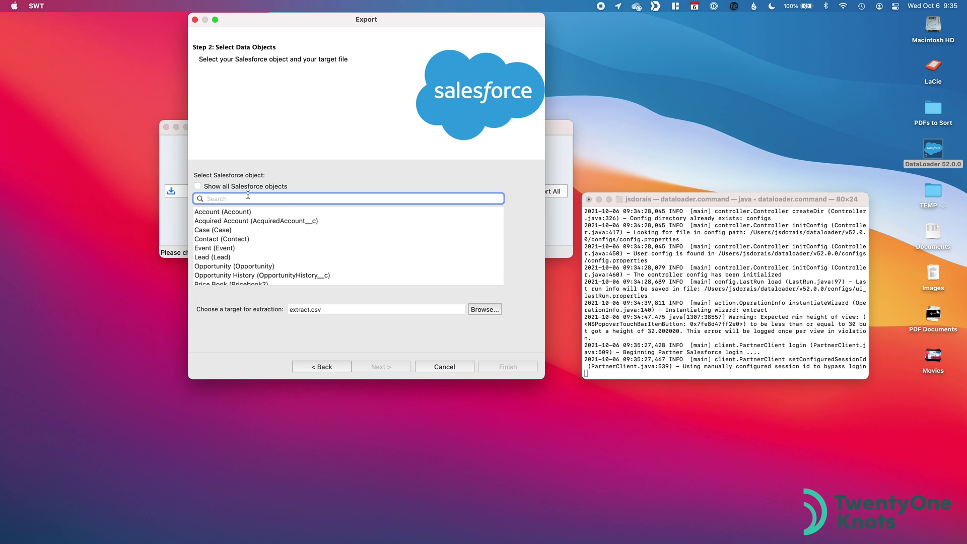
Step: Show all Salesforce objects, search 'content', and pick Content Document
click(197, 186)
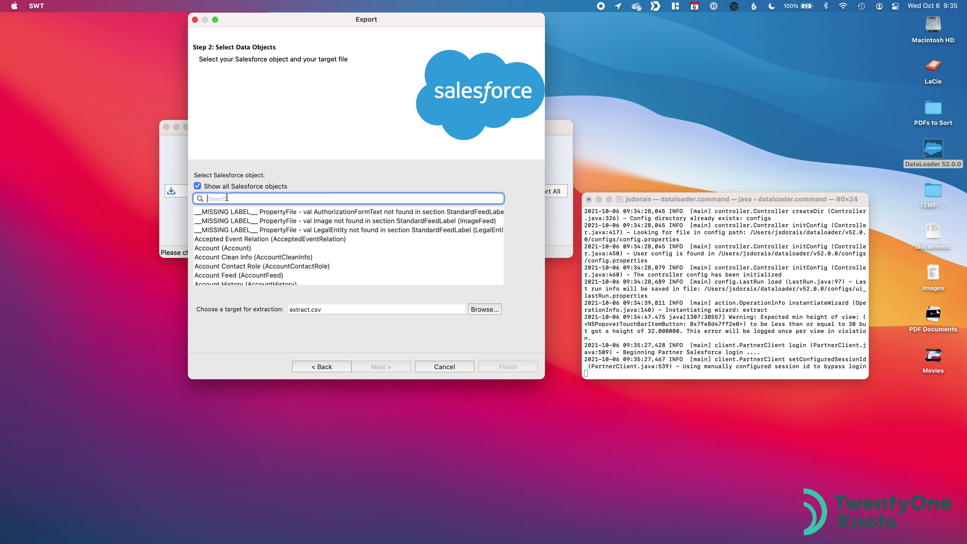
text(content)
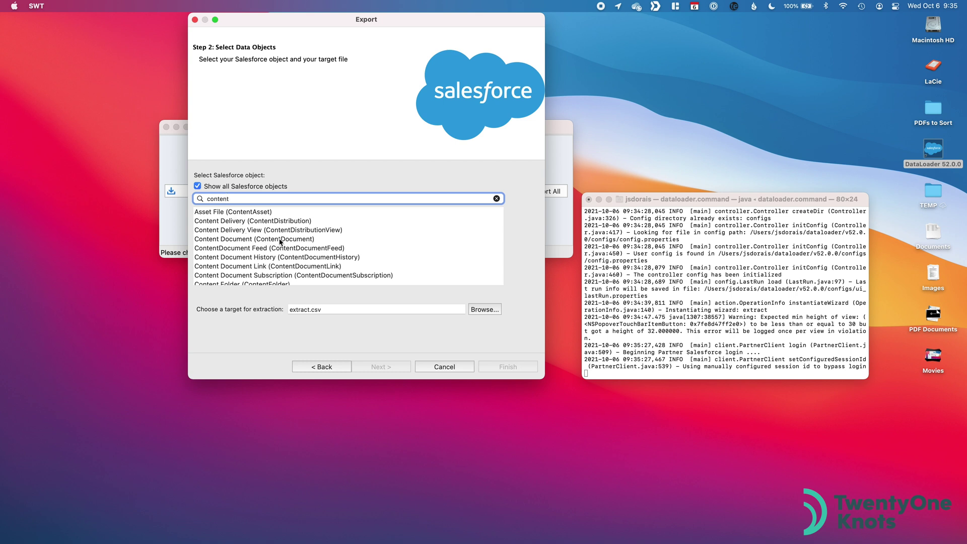
click(281, 241)
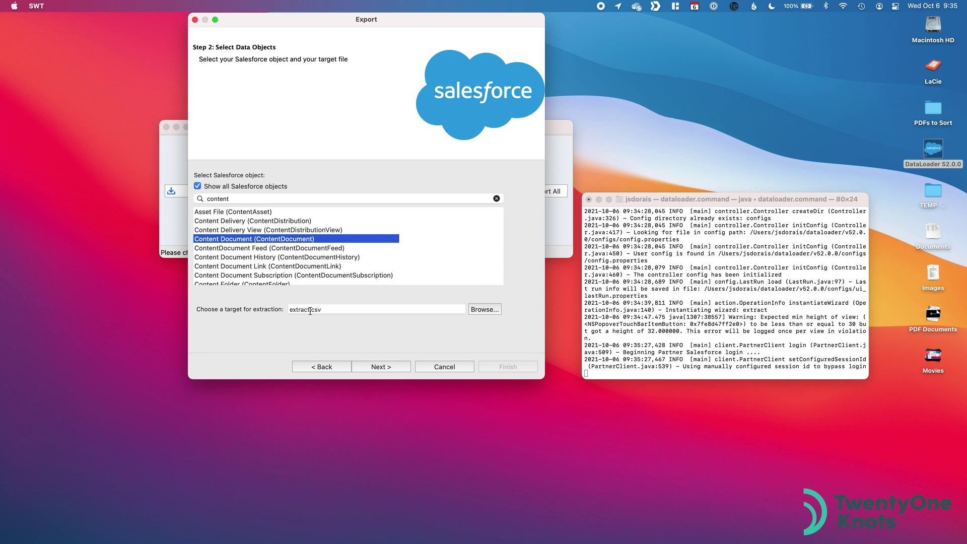
Step: Rename the target file to ContentDocumentExtract.csv and continue to the query step
click(309, 309)
drag(309, 310, 285, 312)
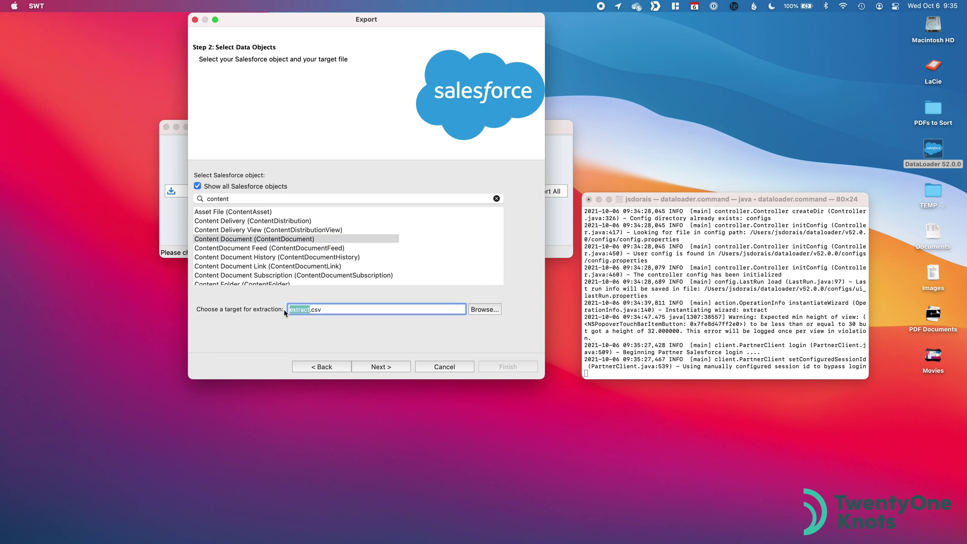
text(ContentDocum)
text(Extract)
click(381, 366)
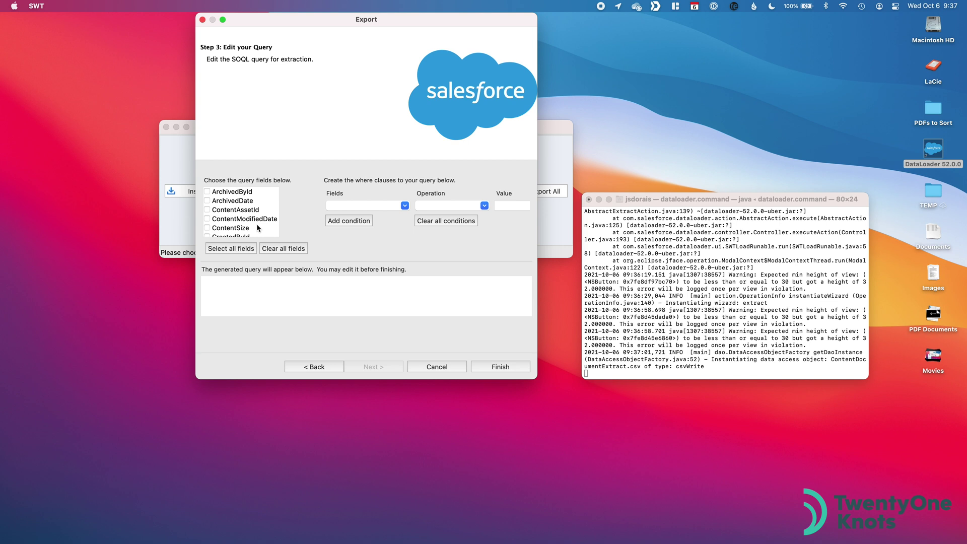
Step: Query all Content Document fields and run the export, acknowledging 31 successes and 0 errors
click(225, 251)
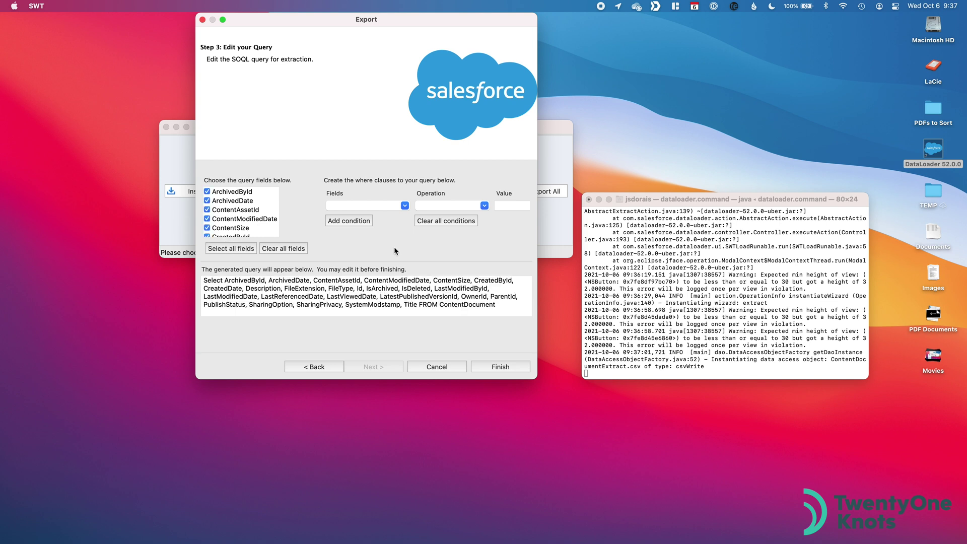
click(514, 367)
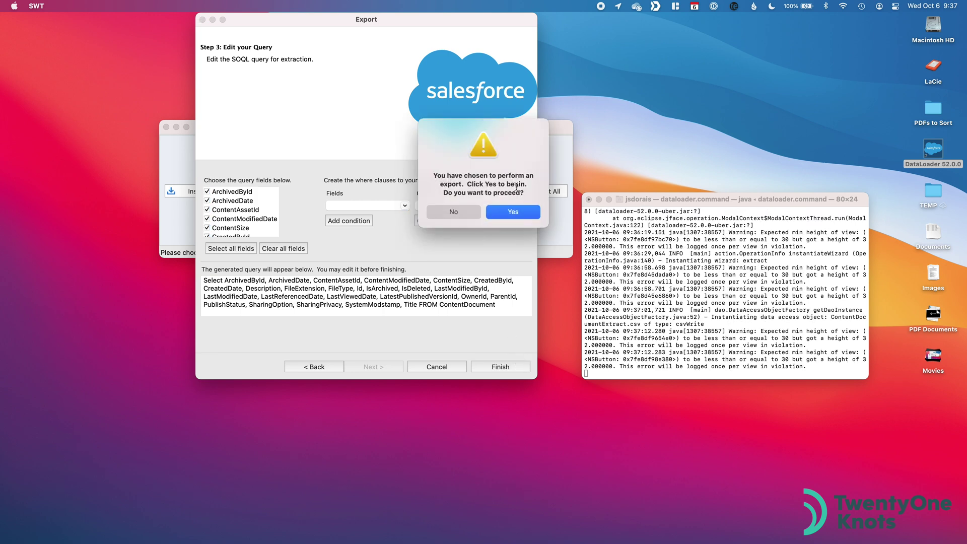
click(518, 211)
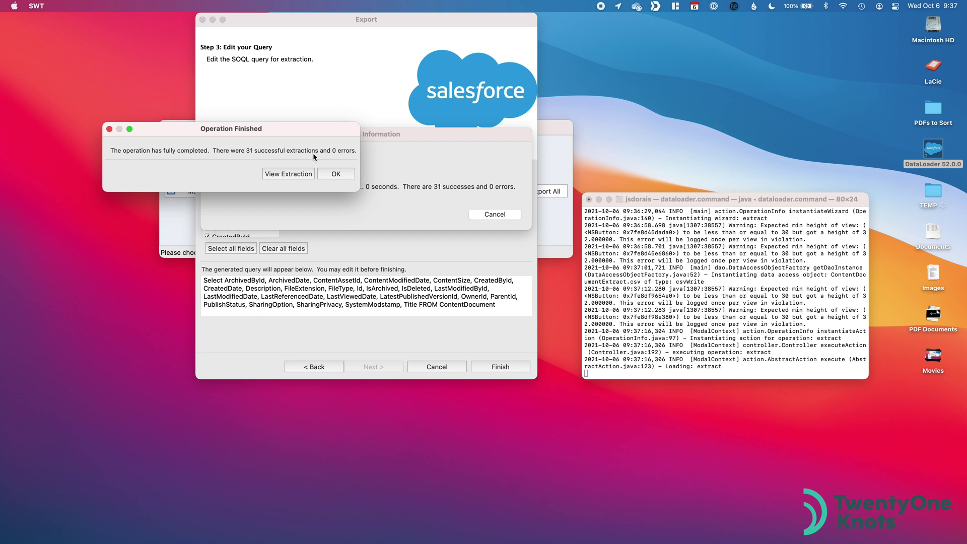
click(338, 174)
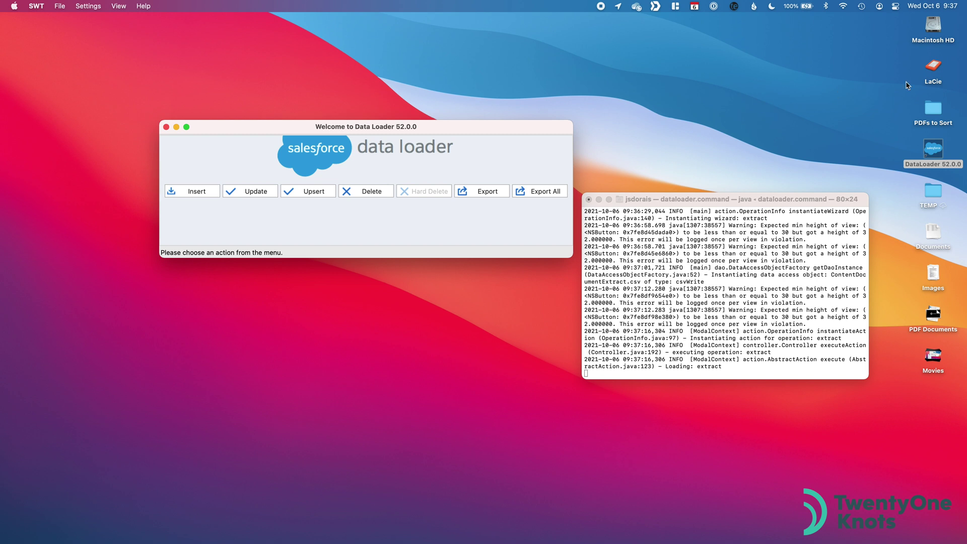
Step: Find ContentDocumentExtract.csv with Spotlight and open it in Excel
click(933, 30)
key(super+space)
text(content)
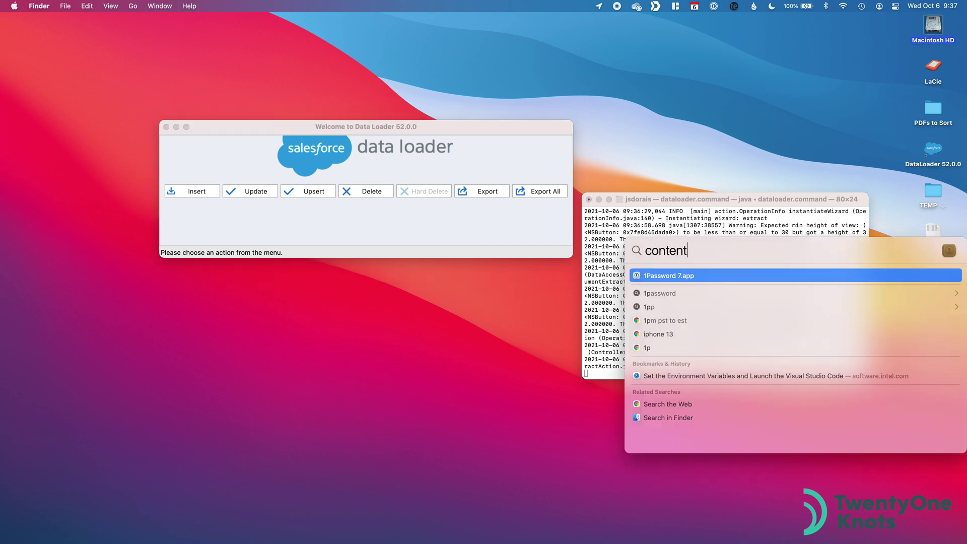
text(documentex)
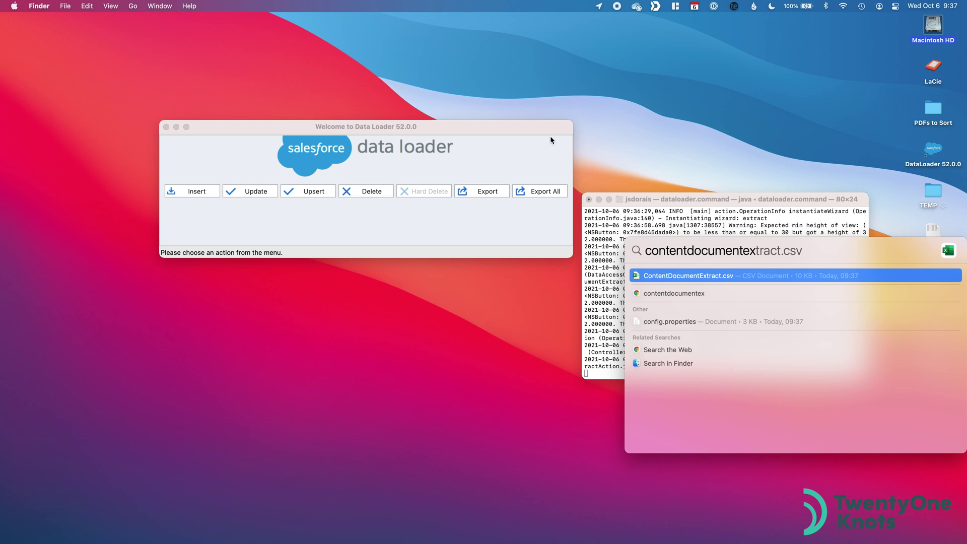
click(676, 276)
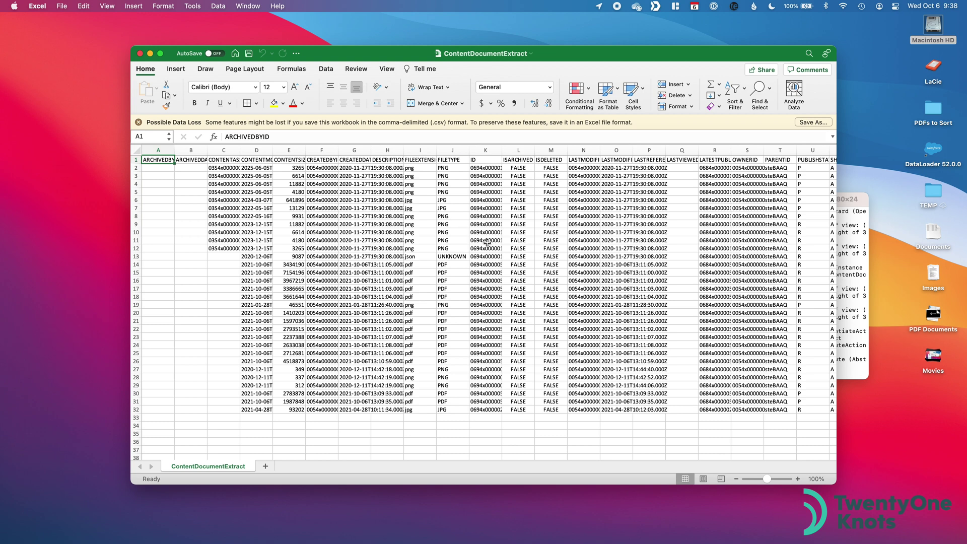
Step: Autofit column R so the full LATESTPUBLISHEDVERSIONID values are visible
scroll(486, 243, right, 2)
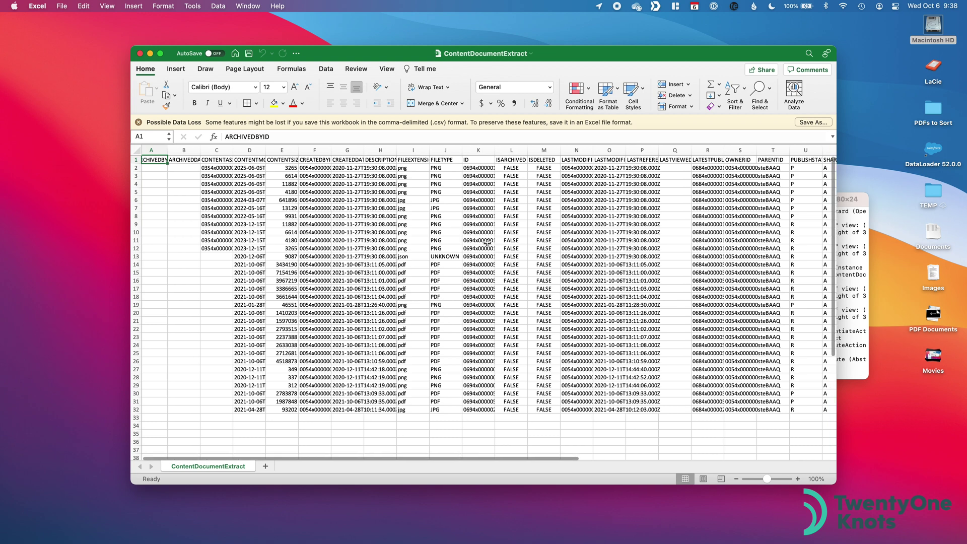
scroll(486, 242, right, 1)
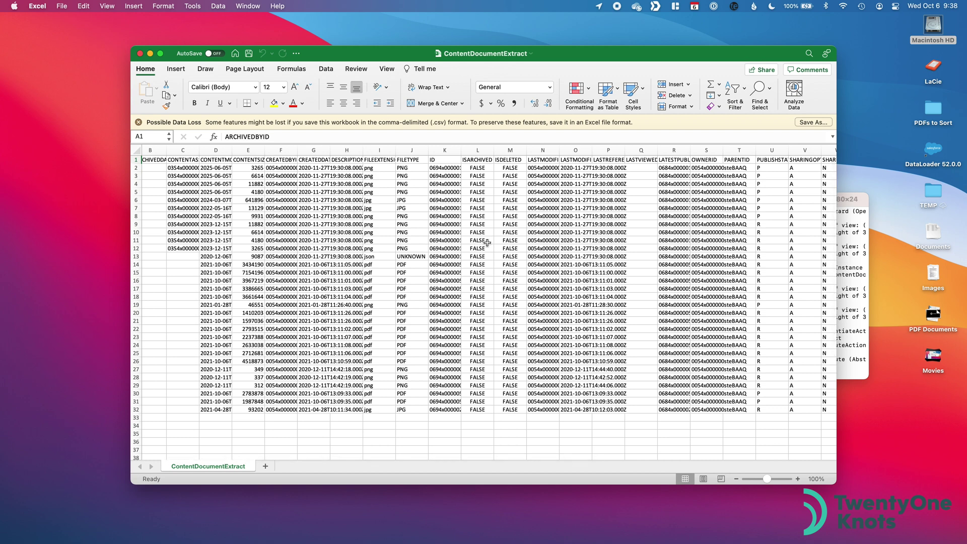
scroll(486, 242, right, 5)
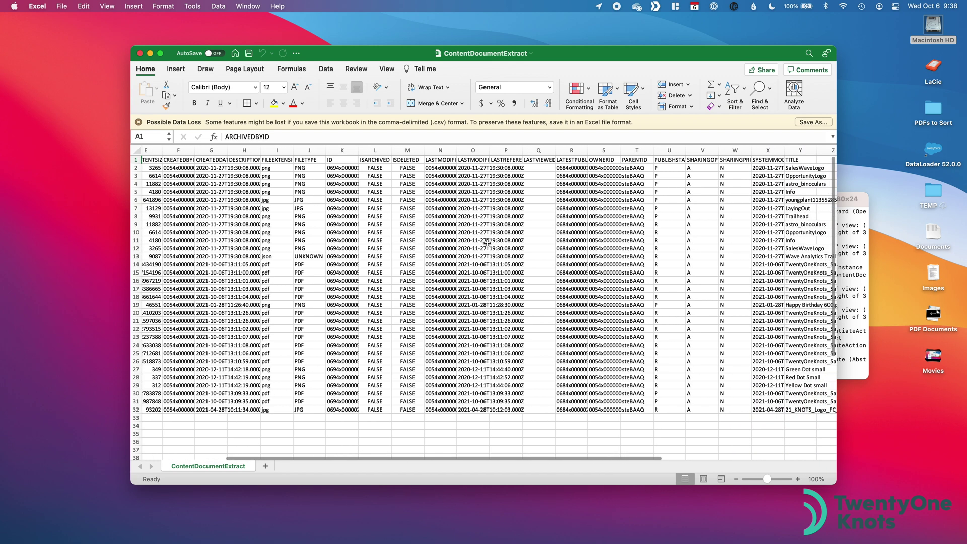
double_click(587, 151)
click(584, 151)
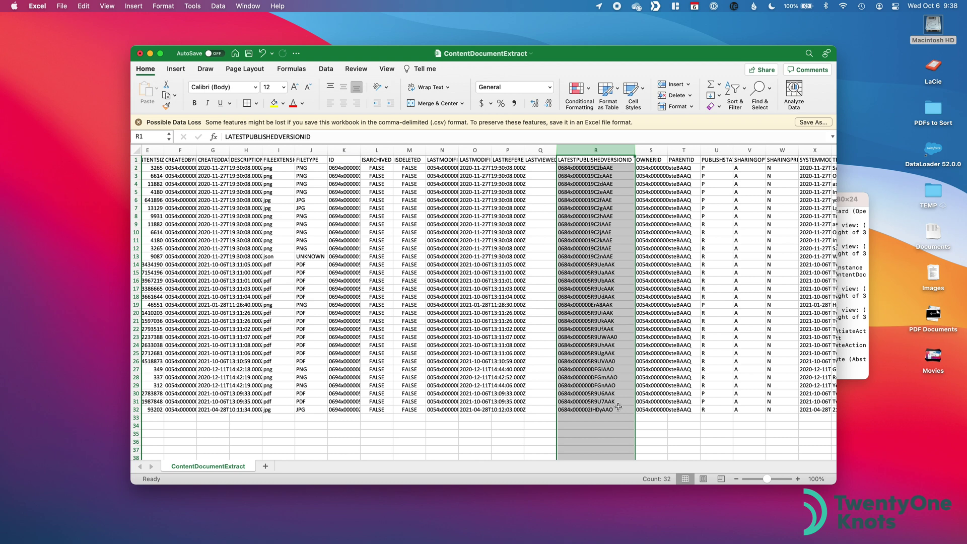
Step: Insert a blank column before OWNERID and enter =CONCATENATE(URL, R2) in S2
click(654, 149)
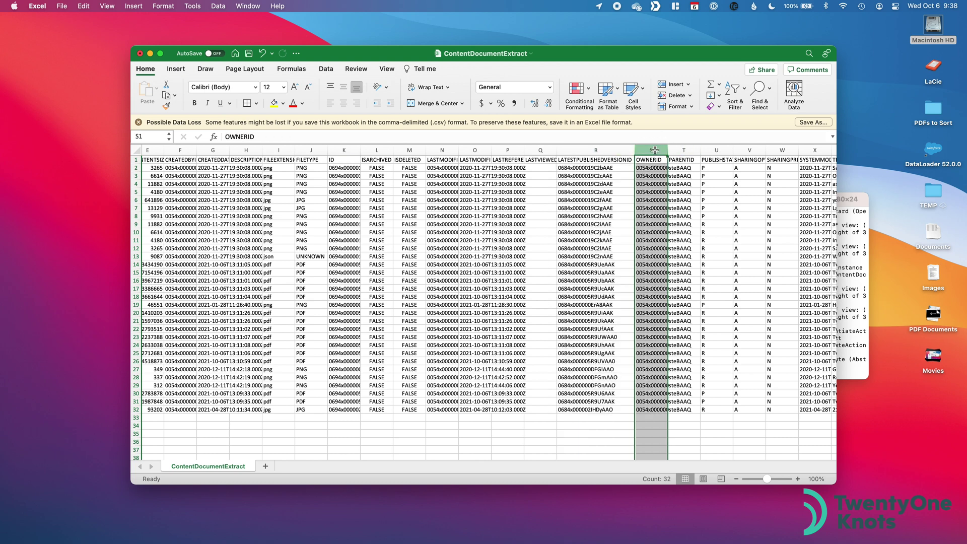
right_click(655, 150)
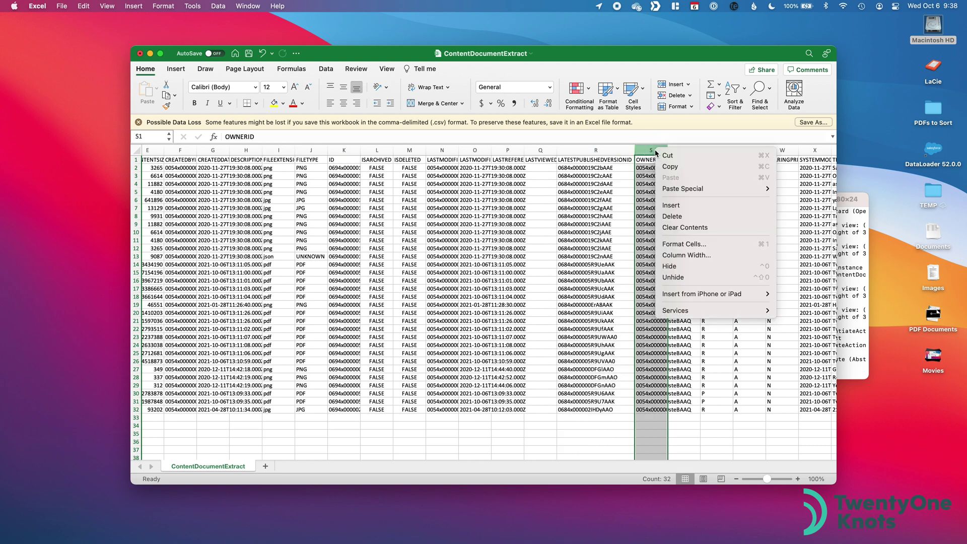
click(679, 205)
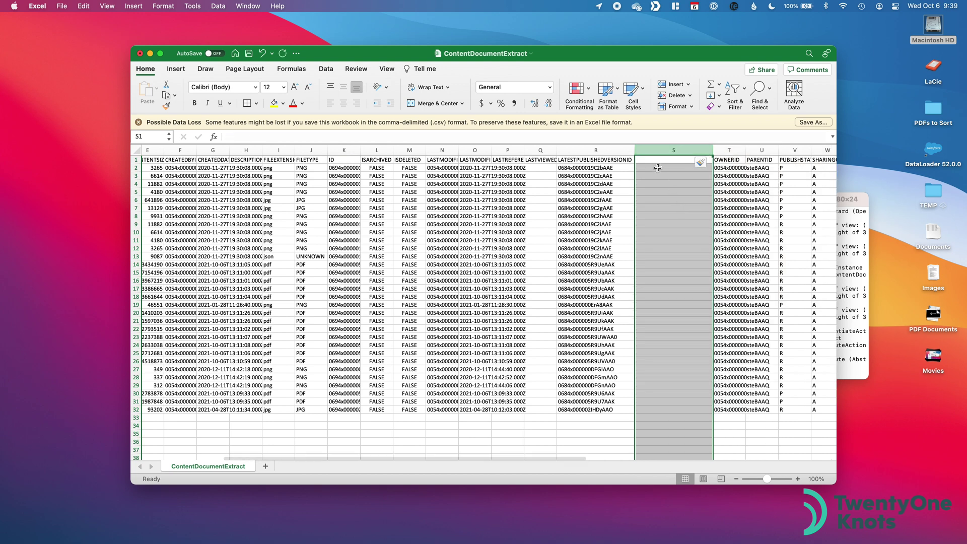
click(657, 167)
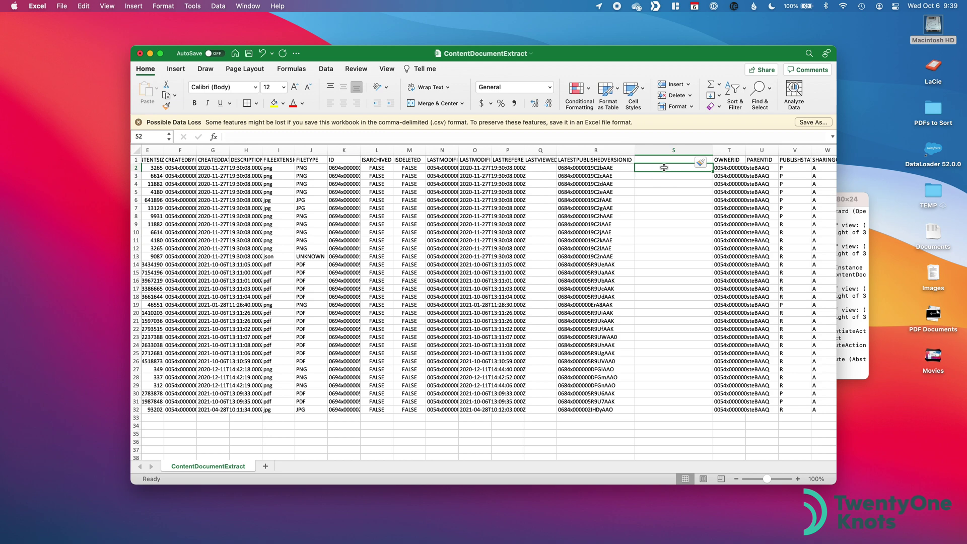
double_click(664, 167)
text(=)
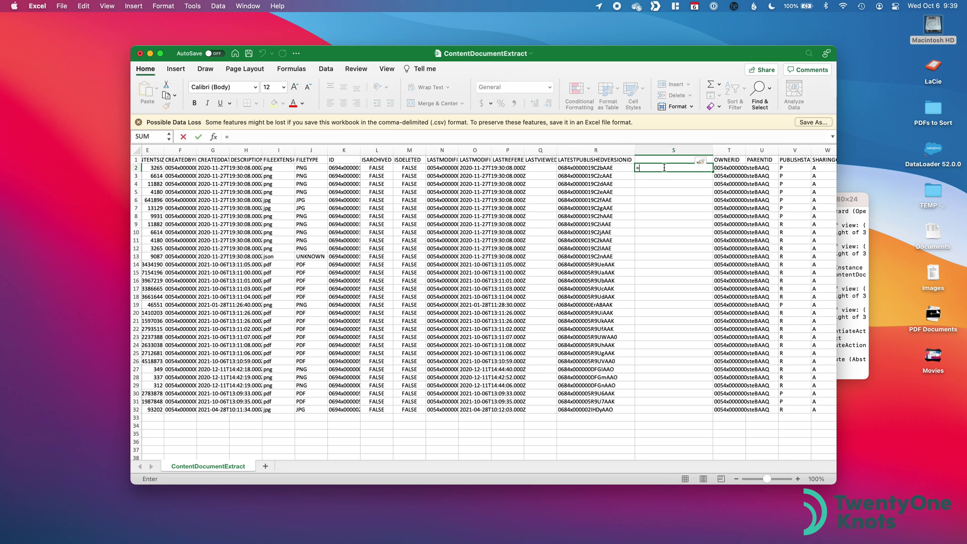
text(conca)
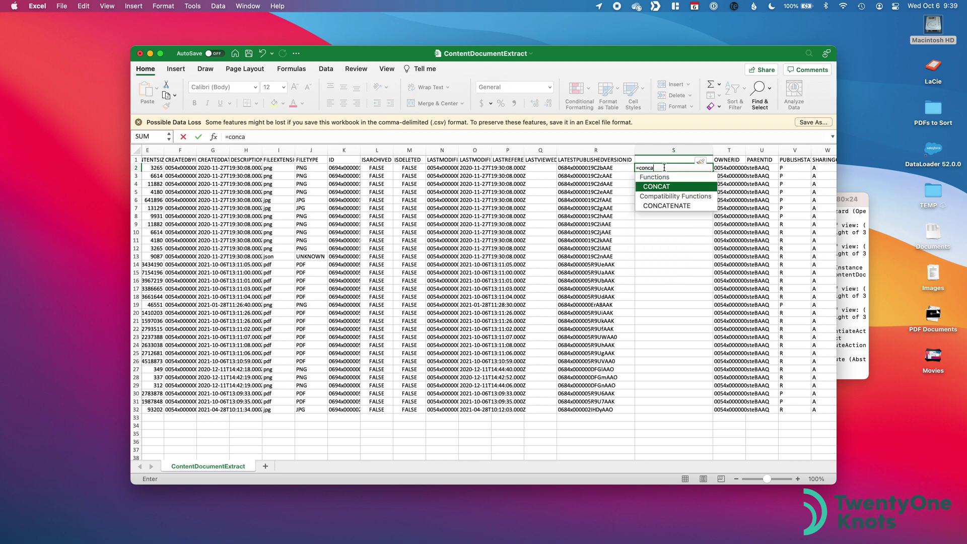
key(Down)
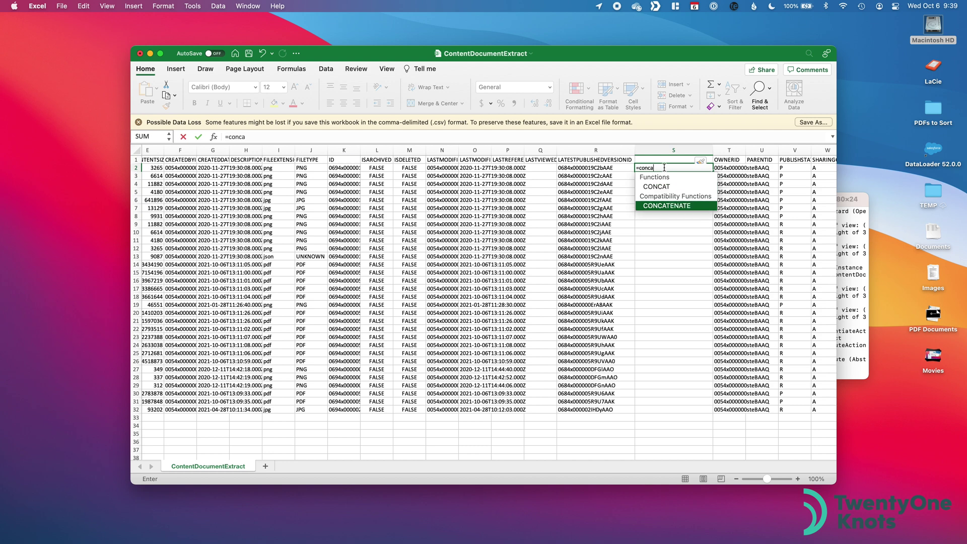
double_click(665, 206)
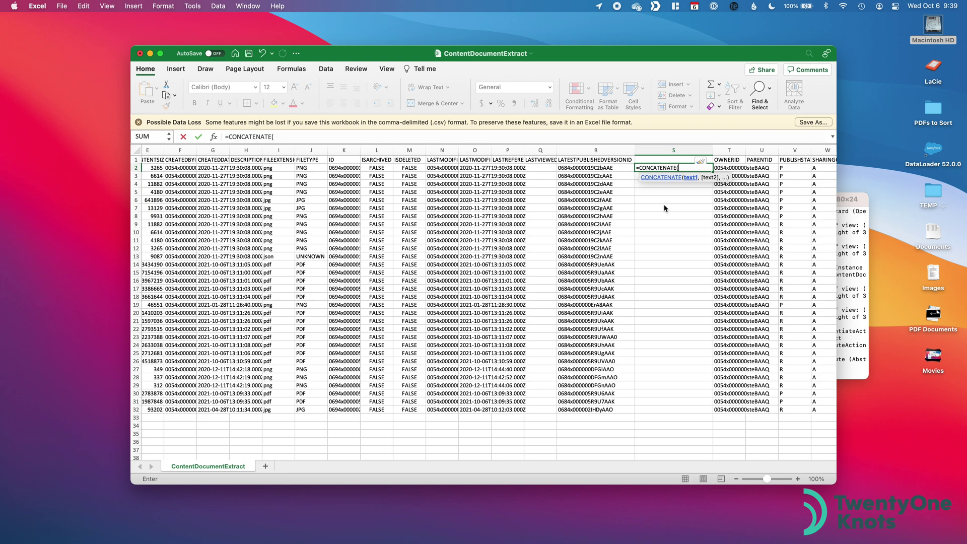
text(URL,)
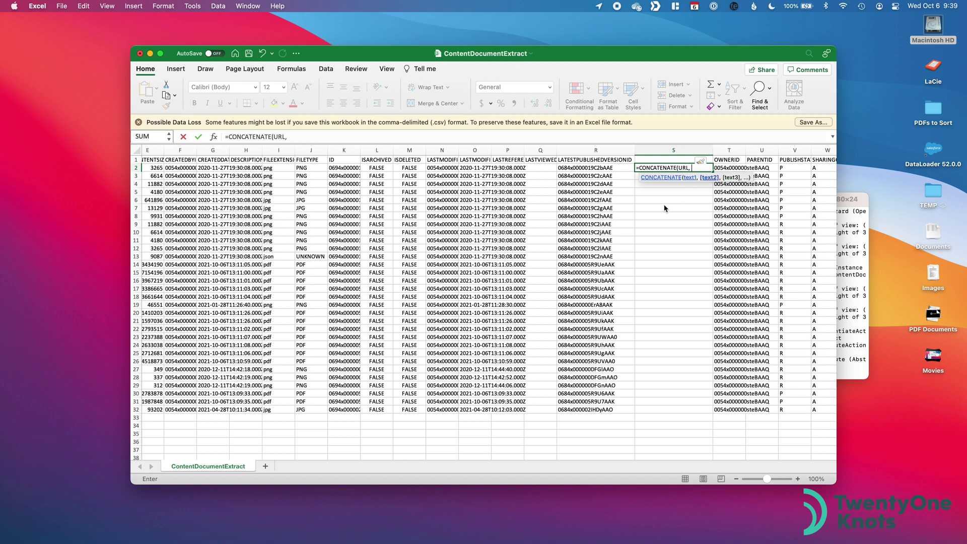
click(618, 167)
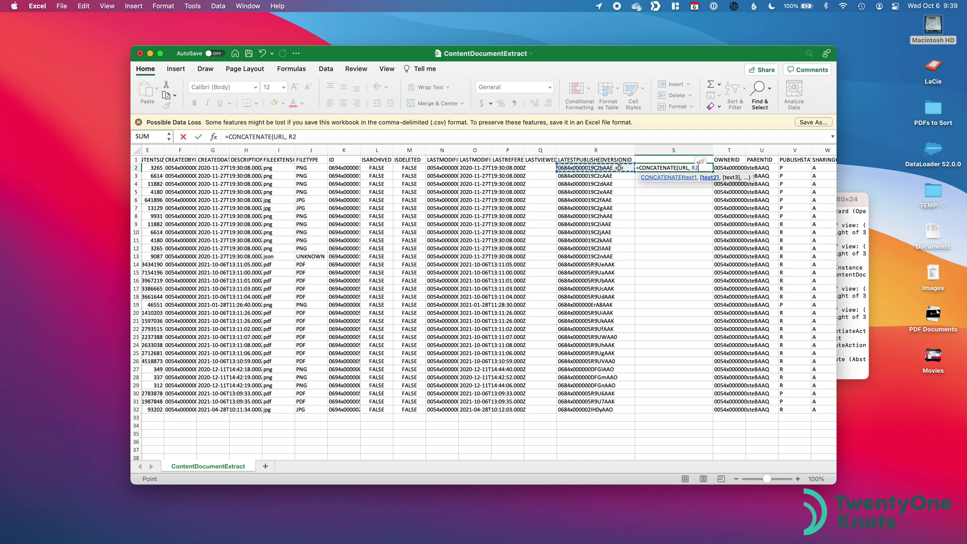
text())
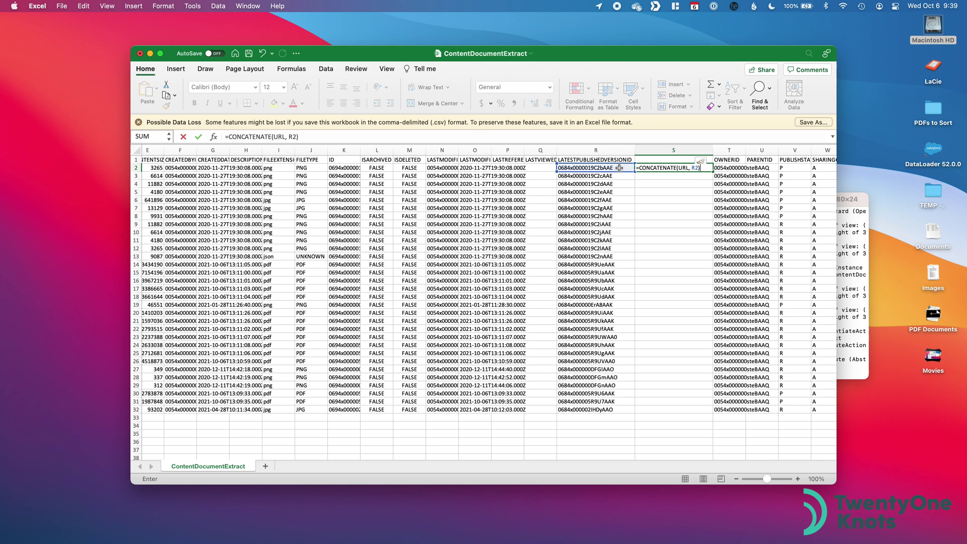
key(Return)
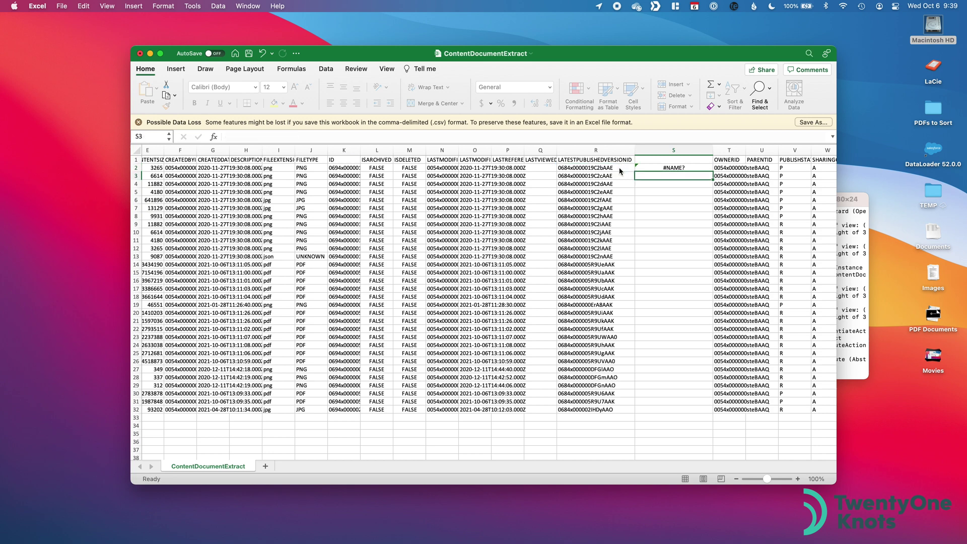
Step: Fix S2's #NAME? error by quoting "URL", then select the Salesforce instance address in Chrome
click(674, 168)
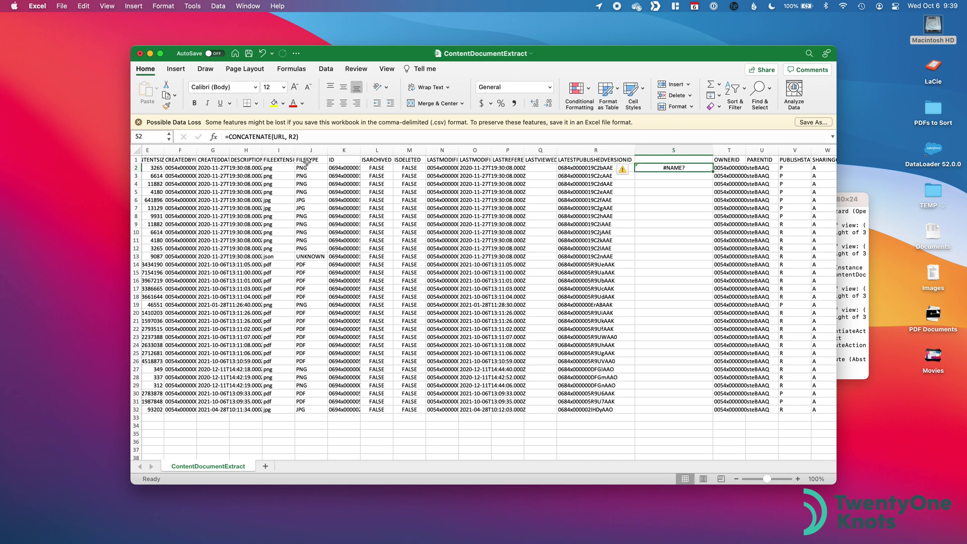
click(274, 136)
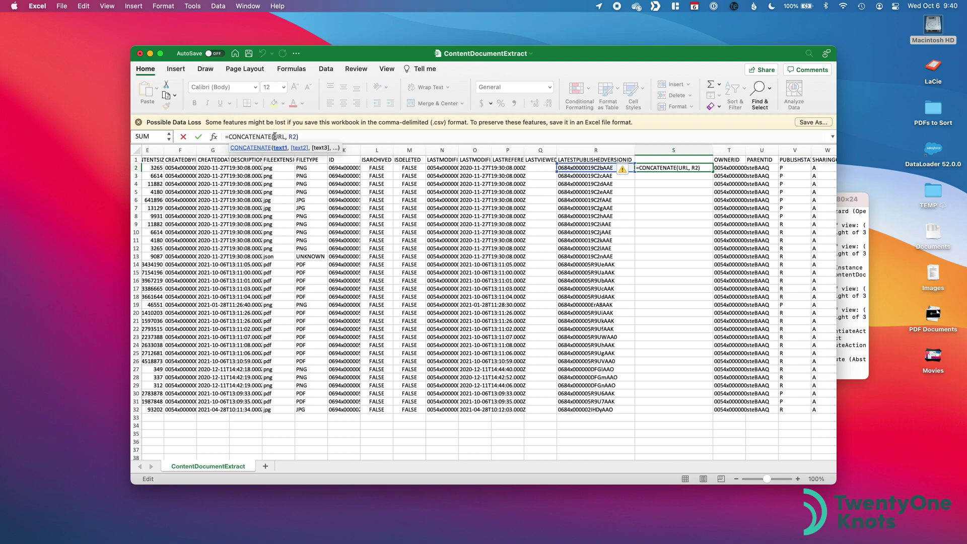
text(")
key(Right)
key(Right)
key(Right)
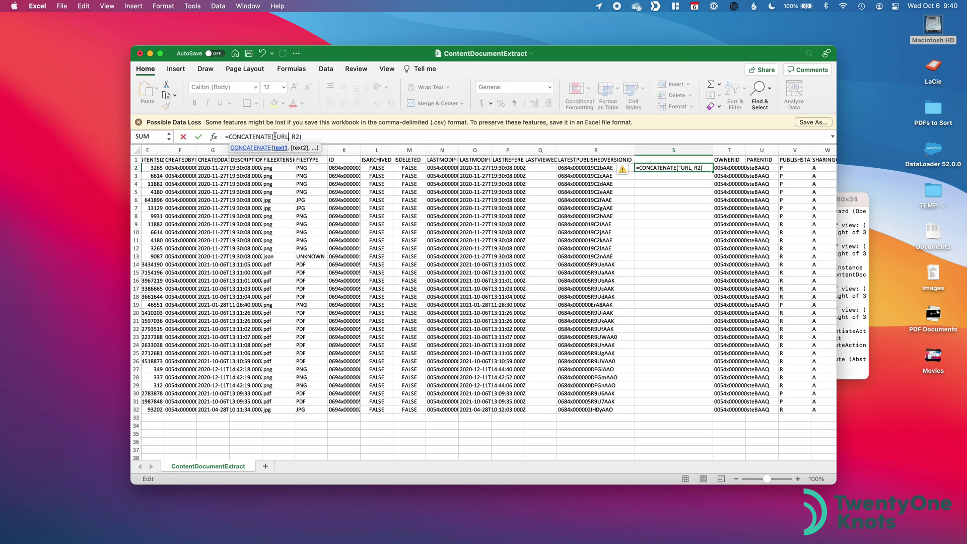
text(")
key(Return)
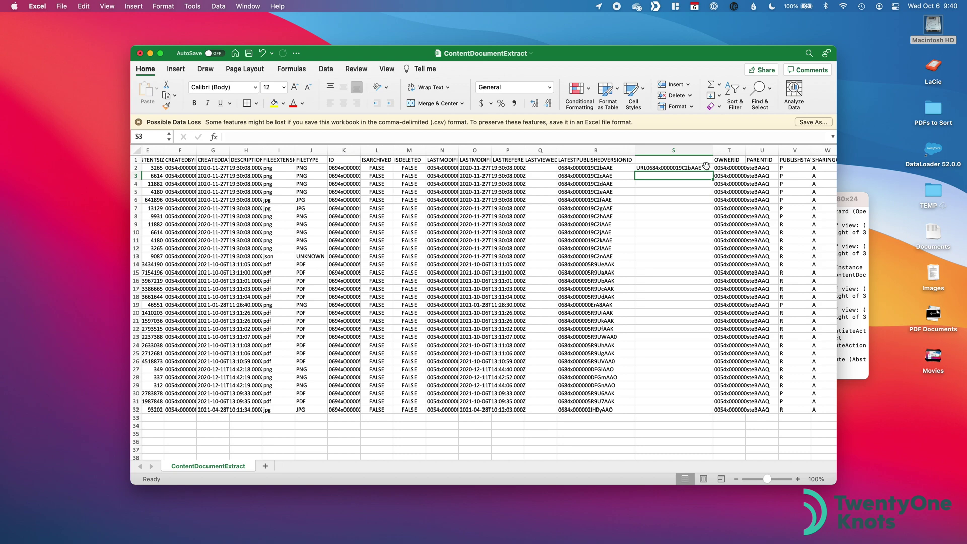
key(ctrl+Right)
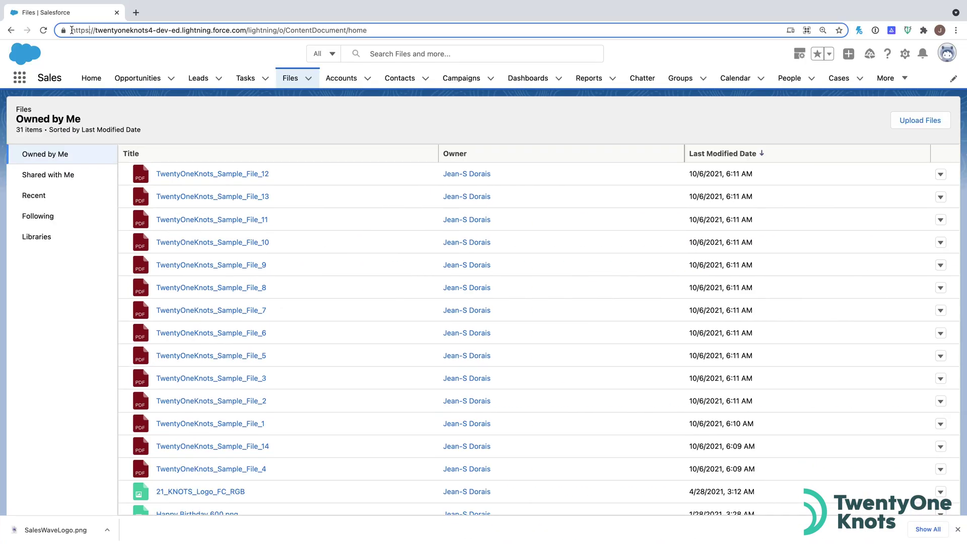
drag(72, 30, 247, 30)
key(super+c)
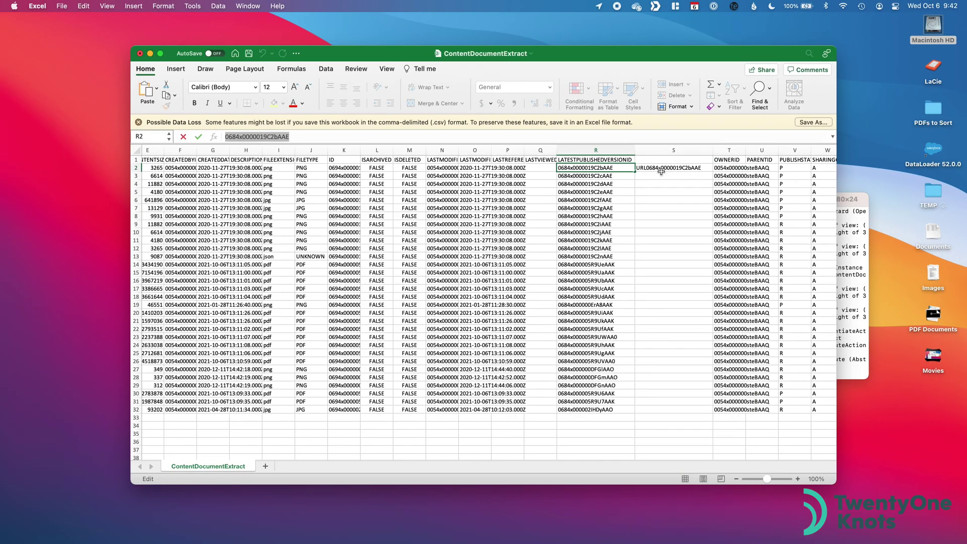
Step: Replace "URL" in S2's formula with the instance address plus /sfc/servlet.shepherd/version/download/
click(661, 171)
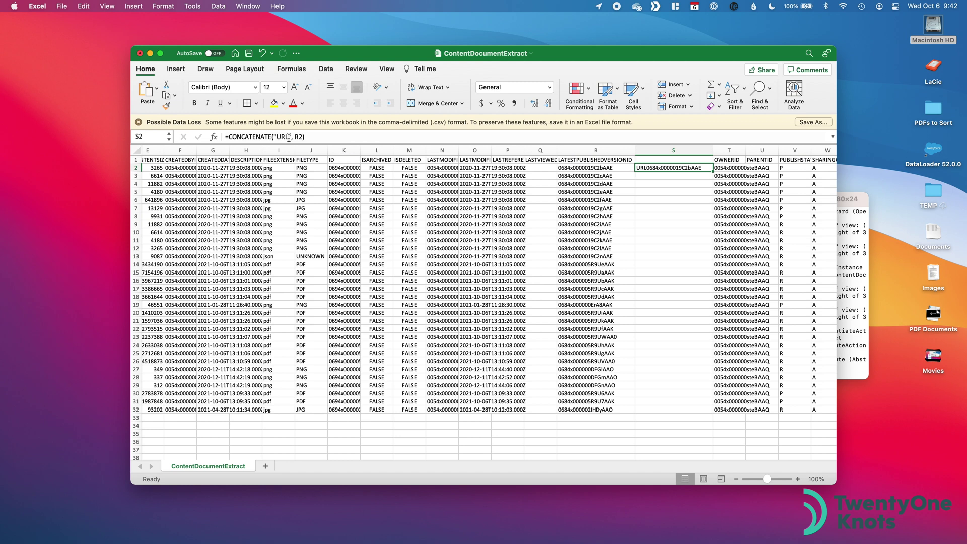
drag(289, 137, 278, 137)
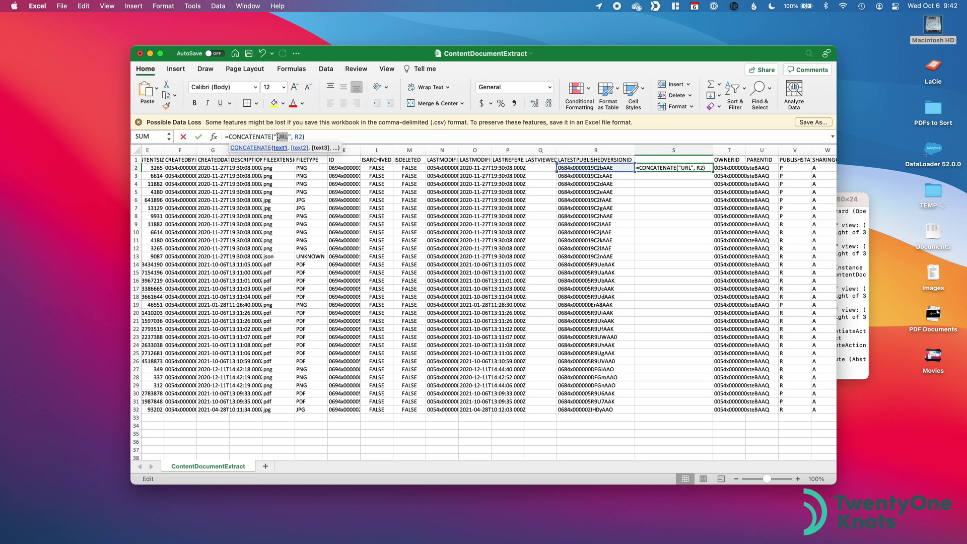
key(super+v)
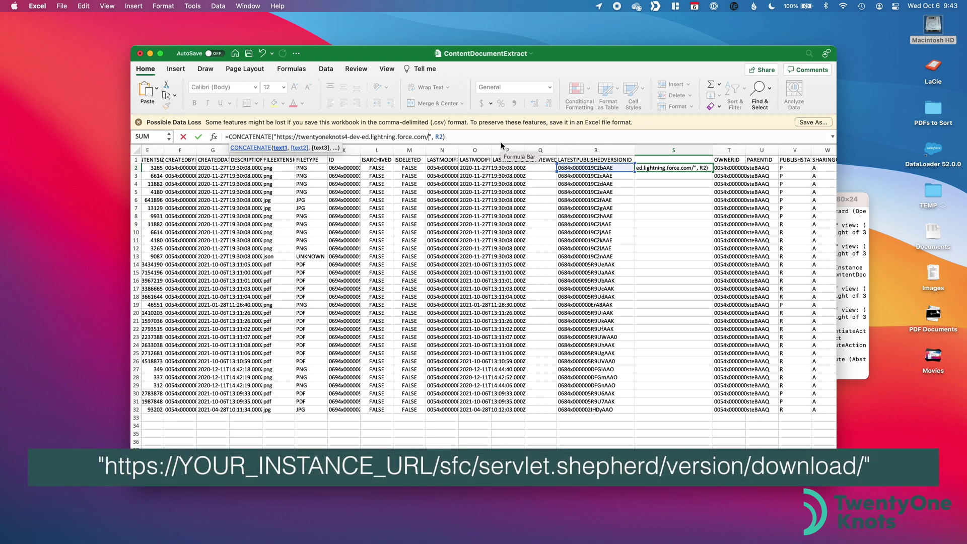
text(sfc/servlet.)
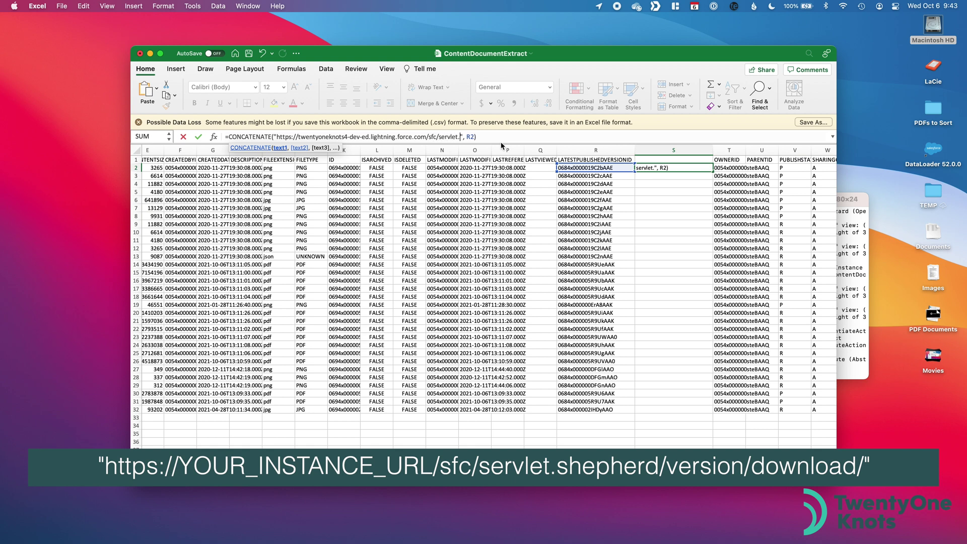
text(shepherd/version)
text(/download/)
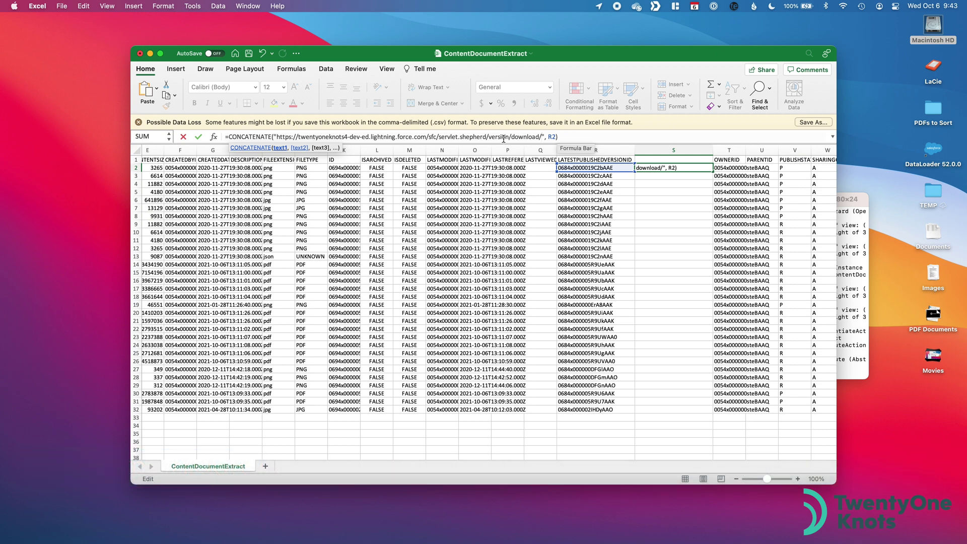
key(Return)
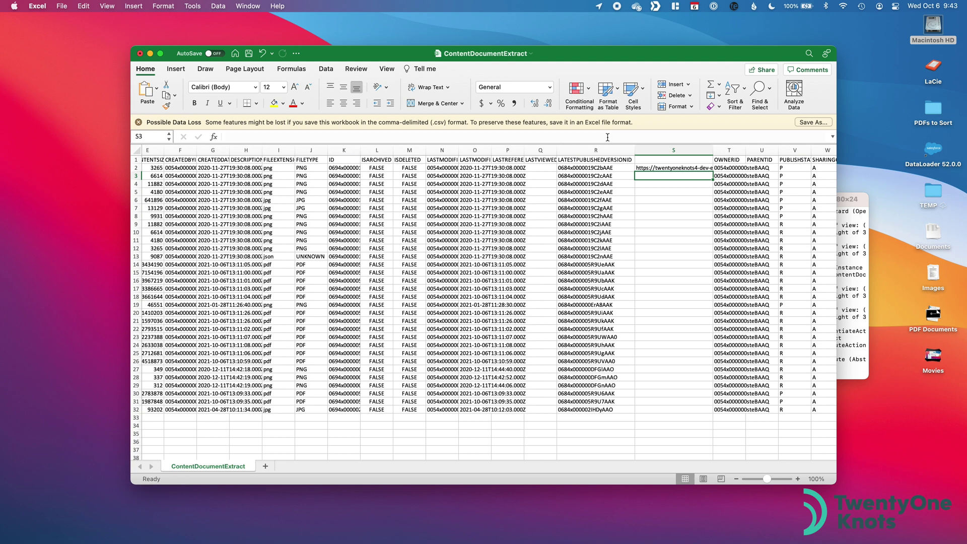
Step: Widen column S and fill the S2 link formula down through S32
drag(714, 149, 832, 149)
scroll(713, 193, right, 3)
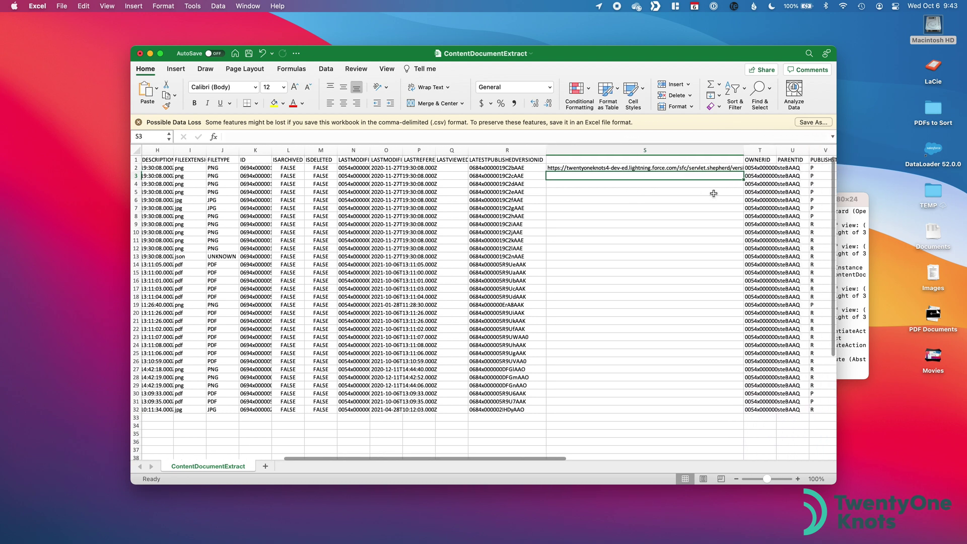
drag(742, 146, 843, 146)
scroll(717, 218, right, 2)
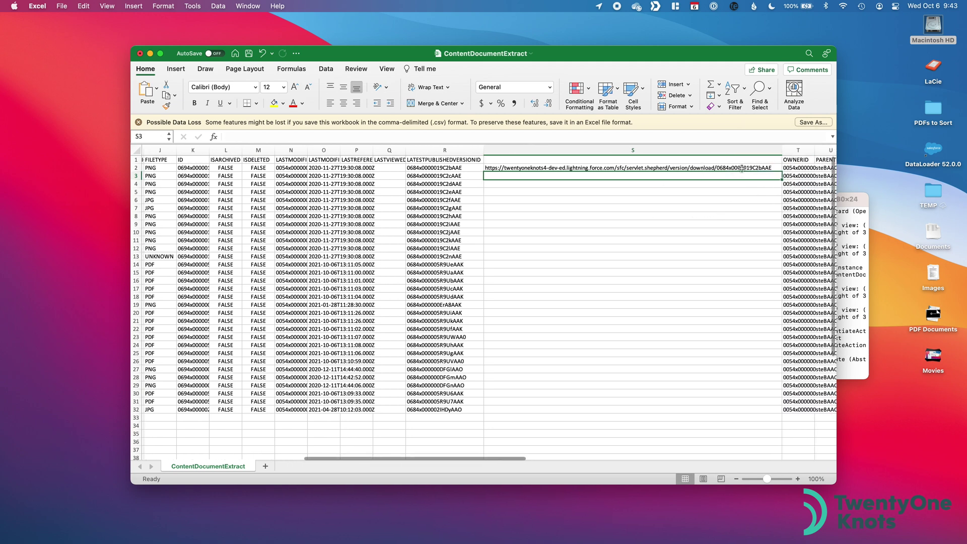
click(723, 168)
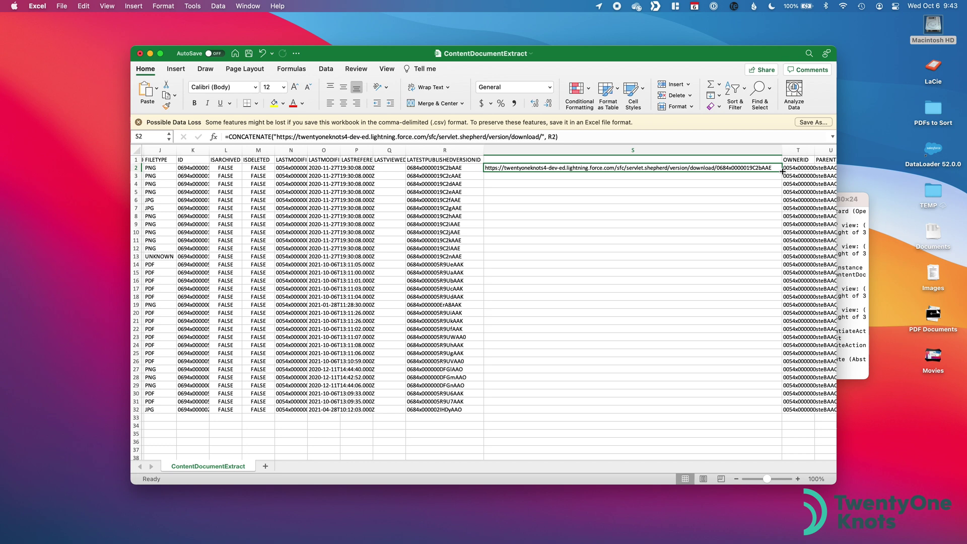
mouse_move(782, 171)
mouse_down()
mouse_move(801, 173)
mouse_move(818, 418)
mouse_up()
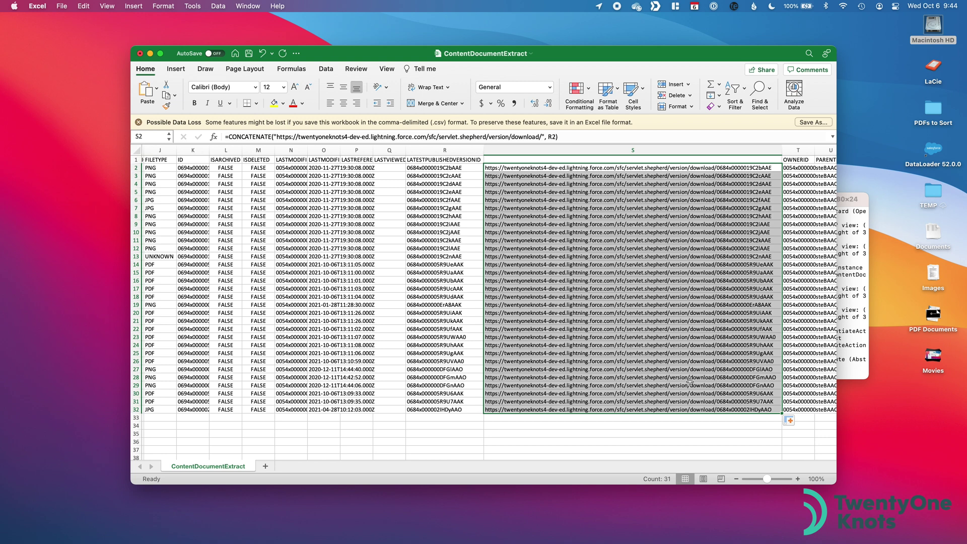
Step: Select the 31 download links in S2:S32
click(664, 184)
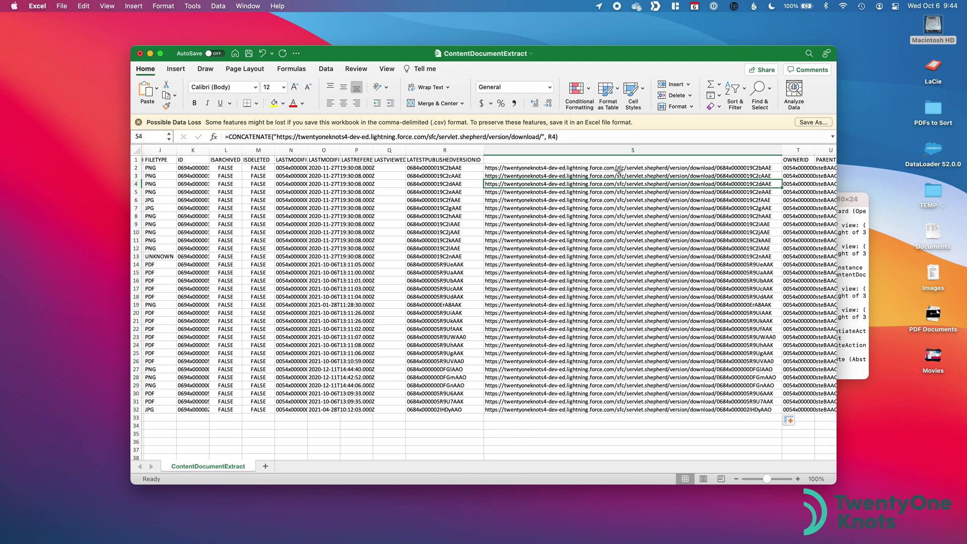
click(574, 168)
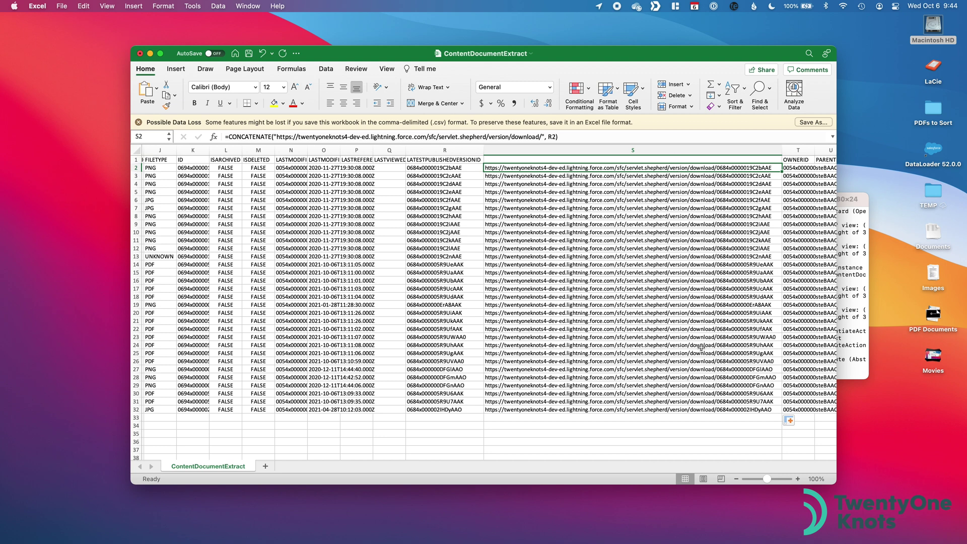
shift+click(707, 410)
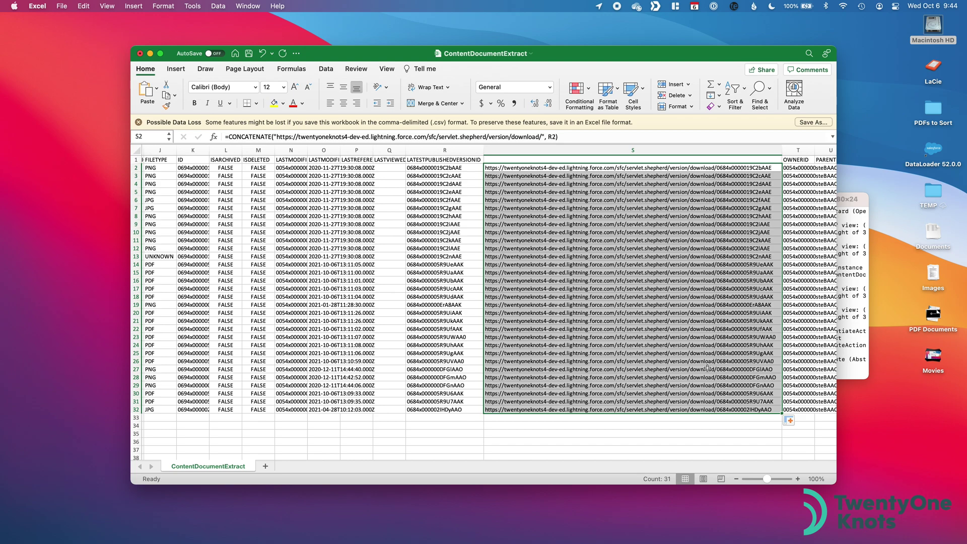
Step: Confirm Tab Save is enabled on Chrome's Manage Extensions page, then return to Salesforce Files
key(super+Tab)
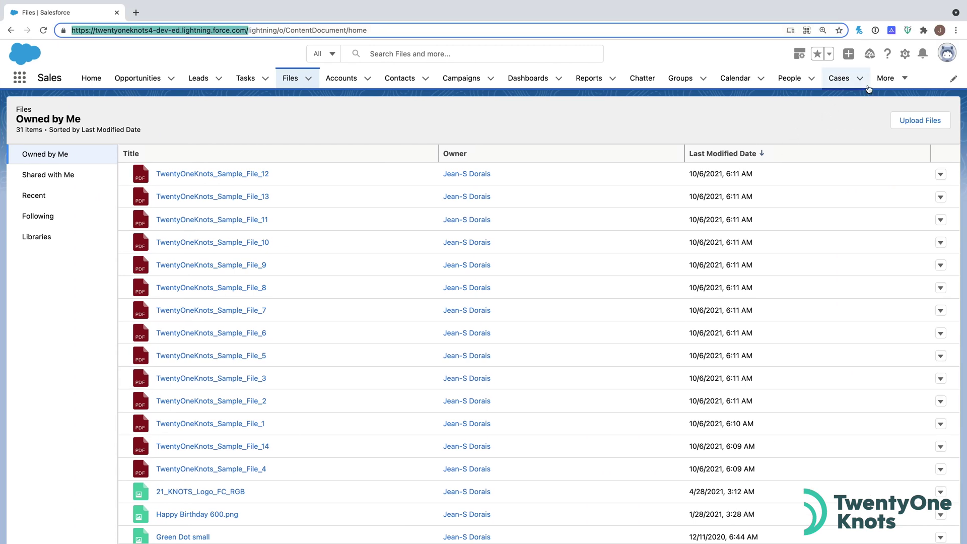
click(923, 30)
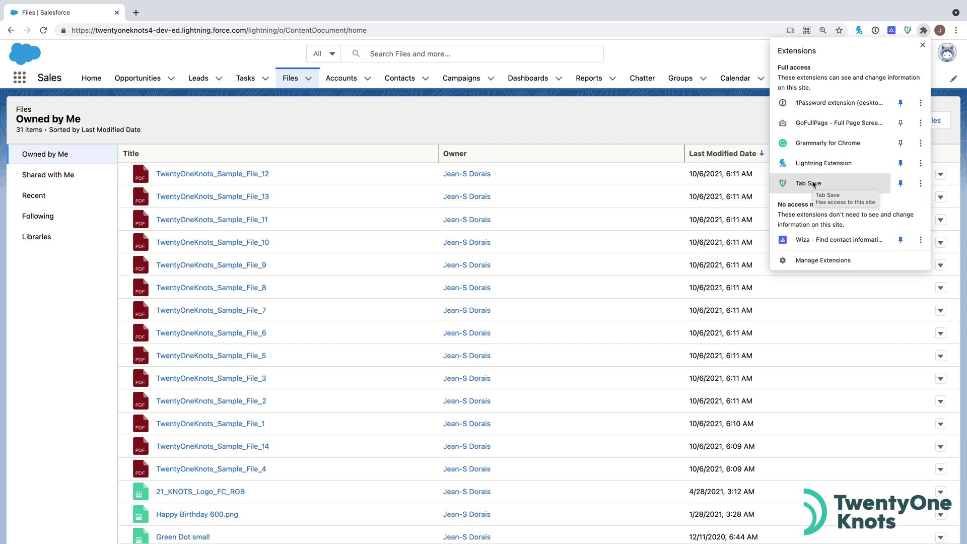
click(816, 259)
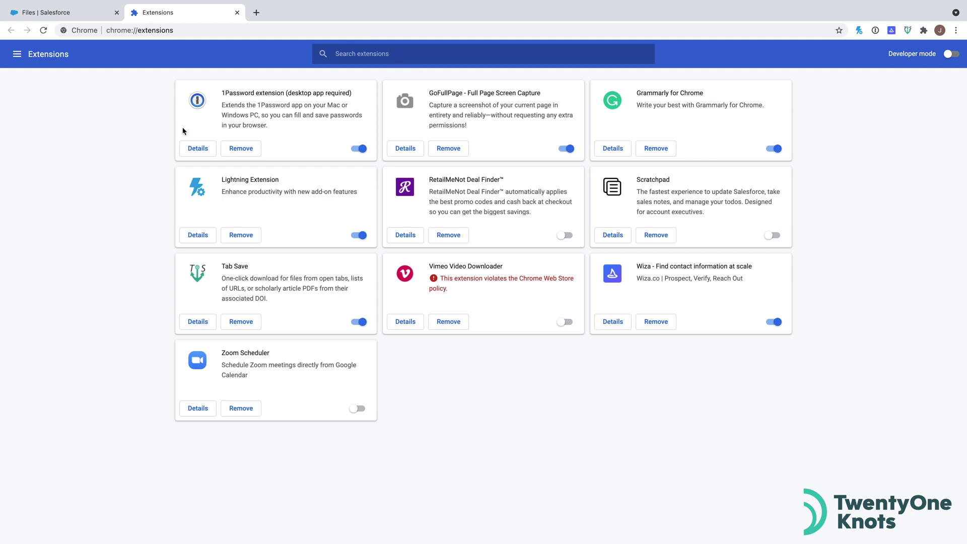
click(92, 16)
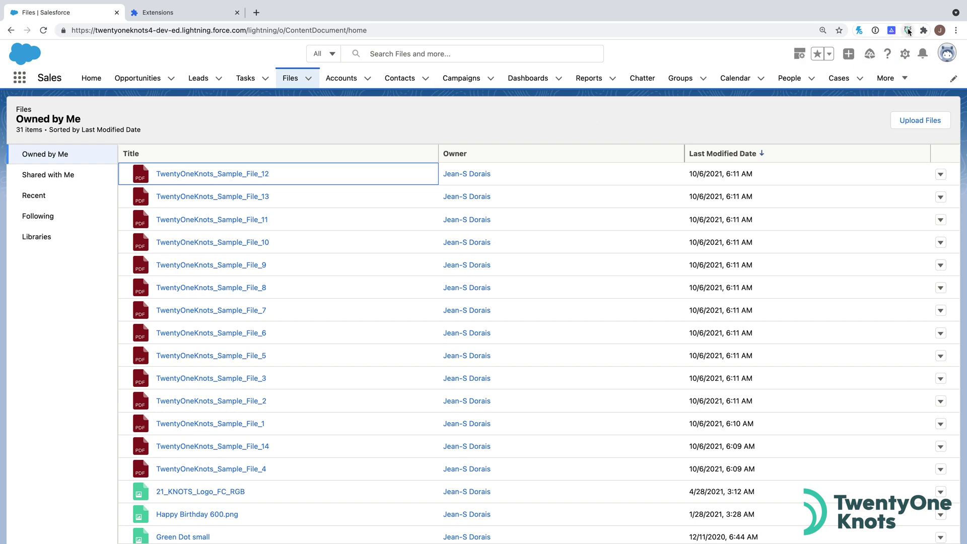
Step: Back in Excel, copy the 31 download URLs in cells S2 through S32 to the clipboard
key(super+Tab)
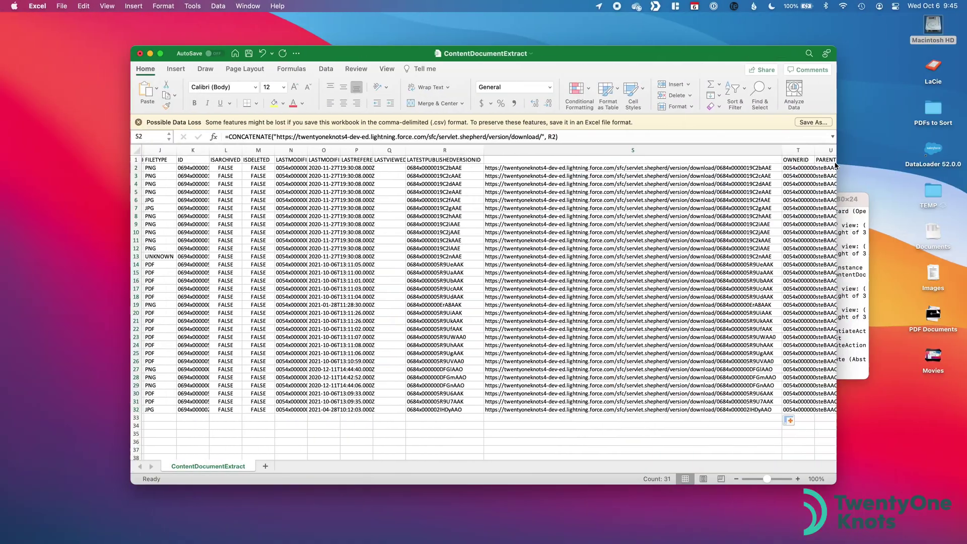
click(575, 168)
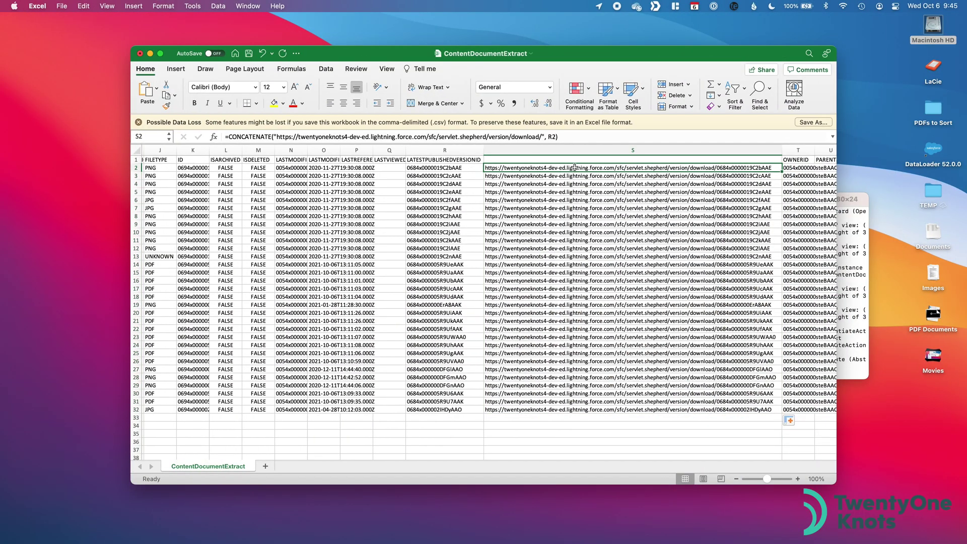
shift+click(590, 411)
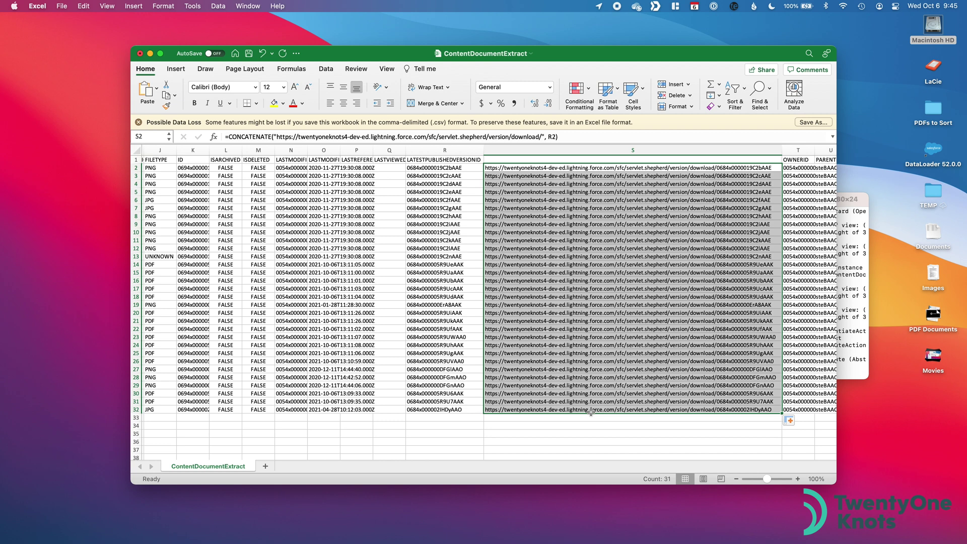
key(super+c)
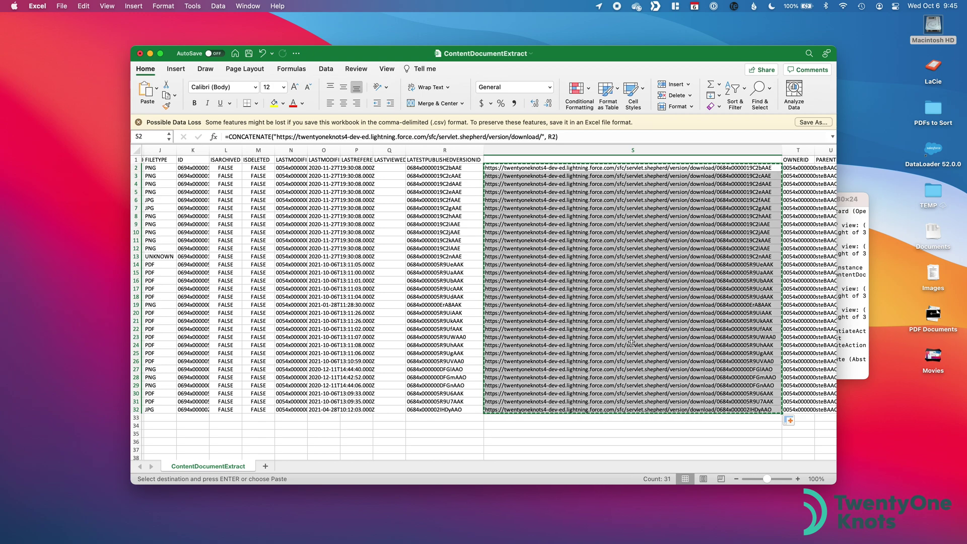
key(ctrl+Right)
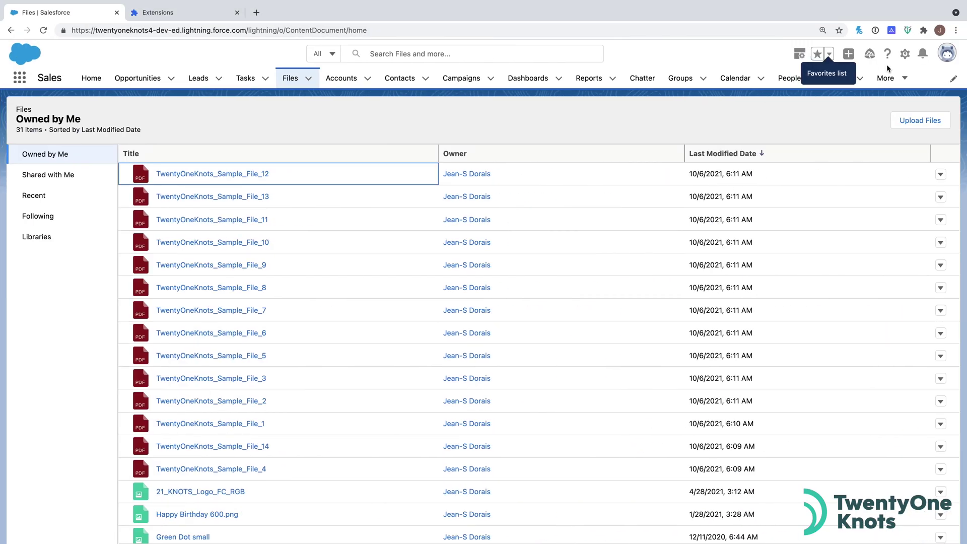
Step: Replace Tab Save's existing tab entries with the pasted Salesforce URLs and download them all
click(907, 30)
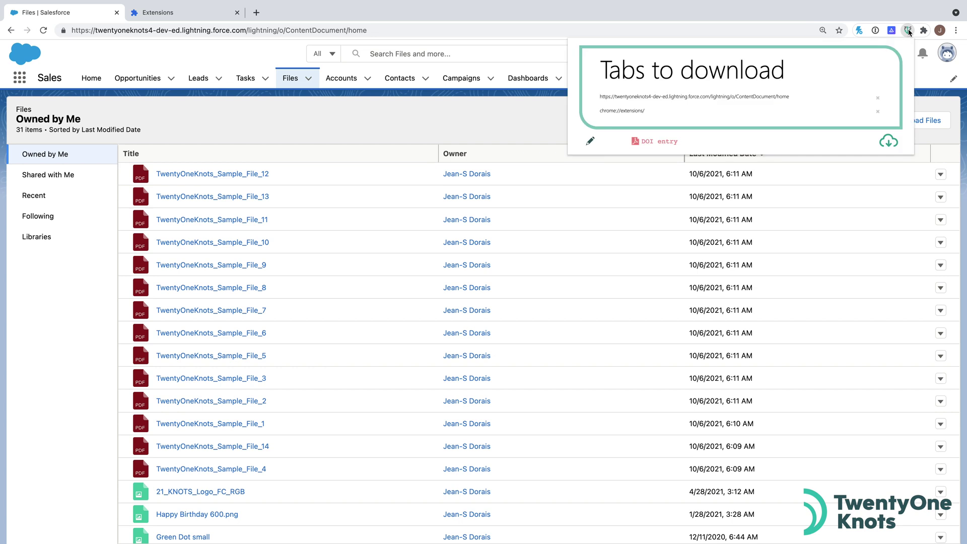
click(877, 98)
click(877, 99)
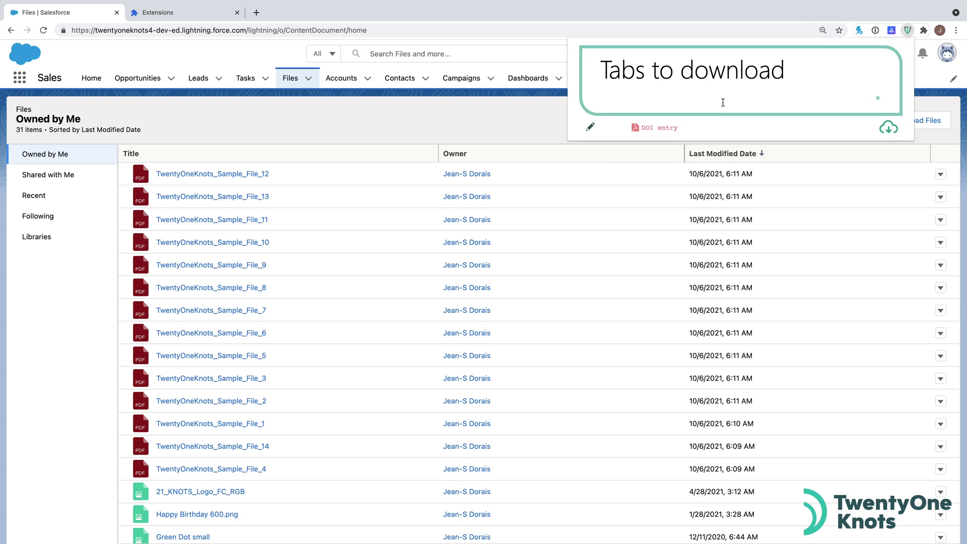
click(592, 128)
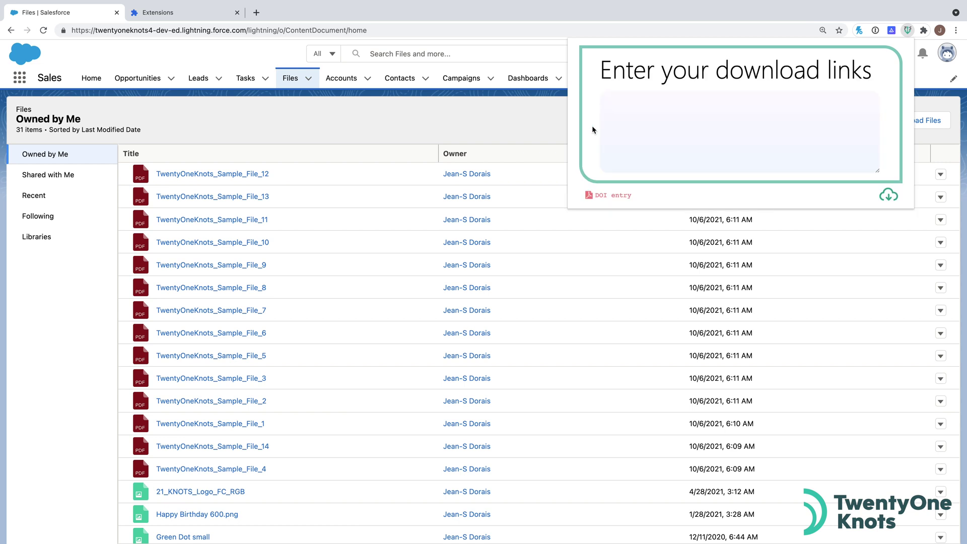
key(super+v)
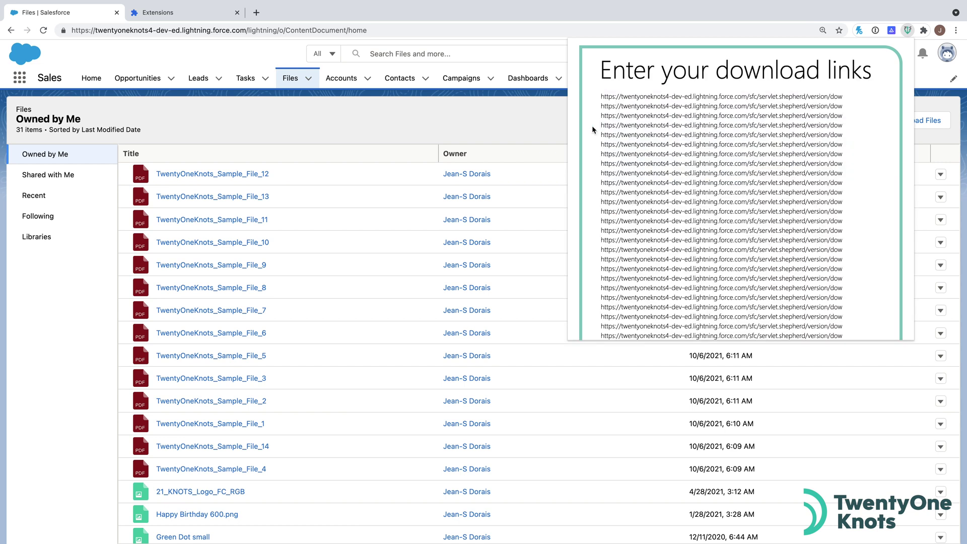
scroll(881, 323, down, 5)
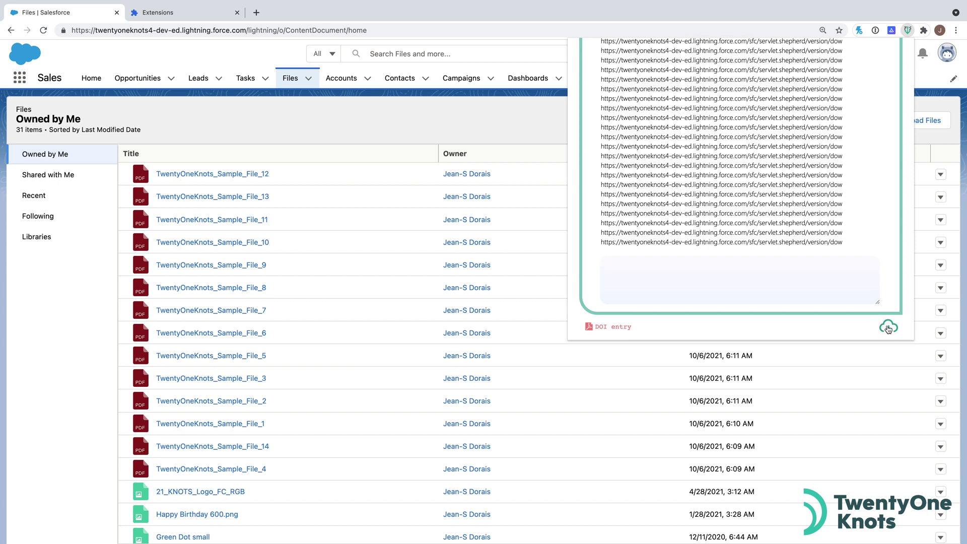
click(888, 328)
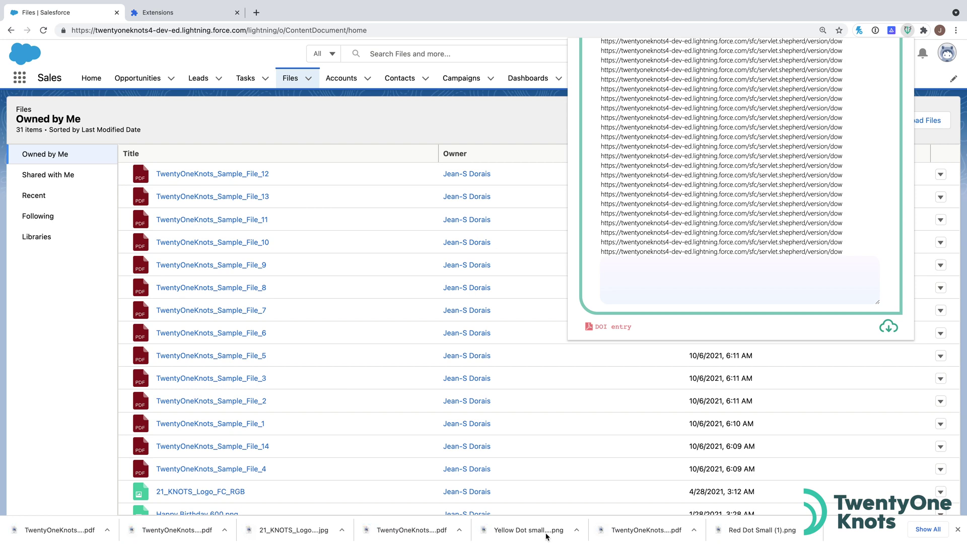
Step: Show Chrome's full list of downloaded files, then switch to Finder
click(926, 528)
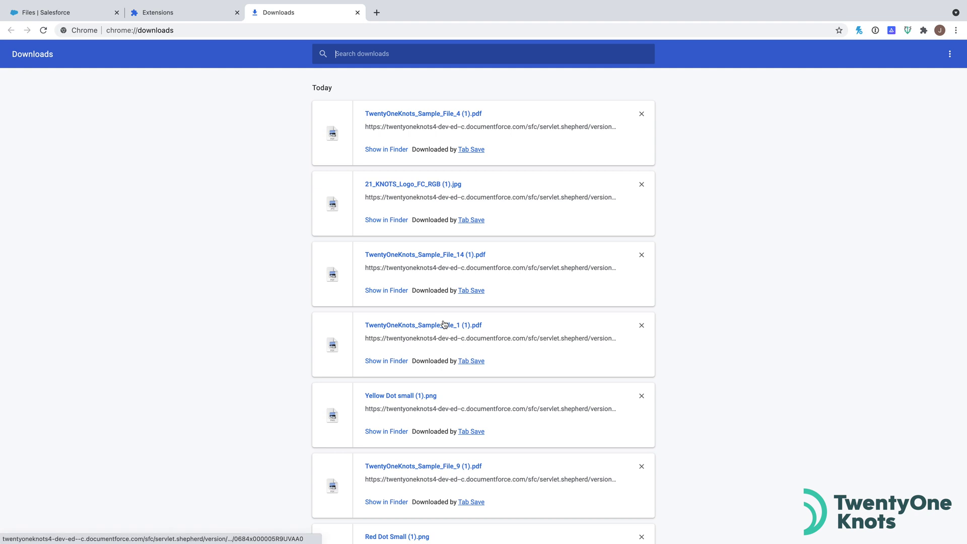
scroll(443, 323, down, 9)
scroll(443, 323, up, 7)
scroll(443, 323, up, 2)
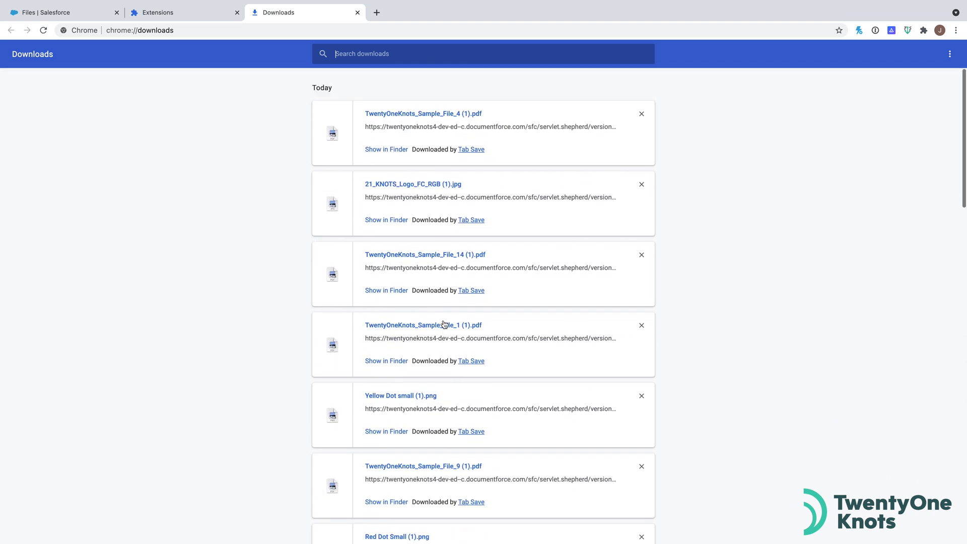
key(super+Tab)
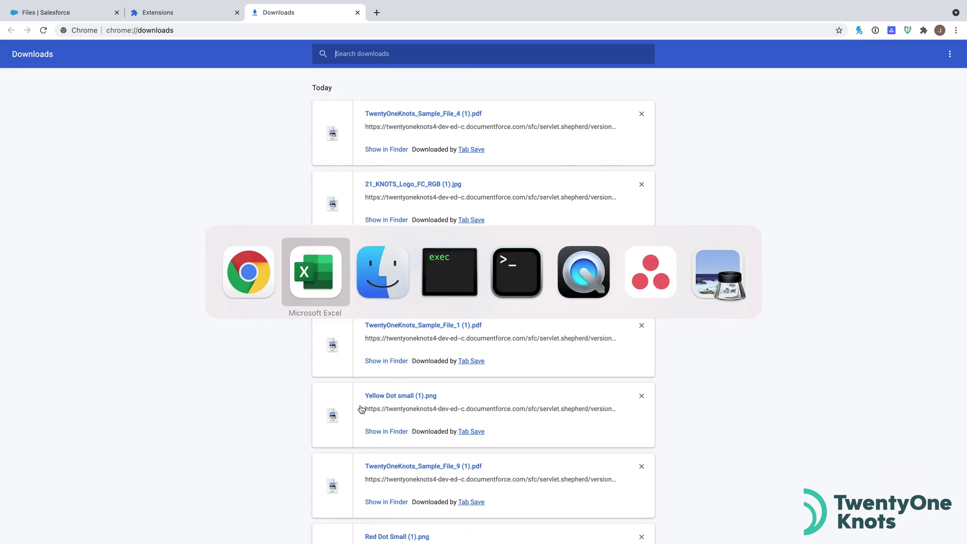
key(super+Tab)
key(Escape)
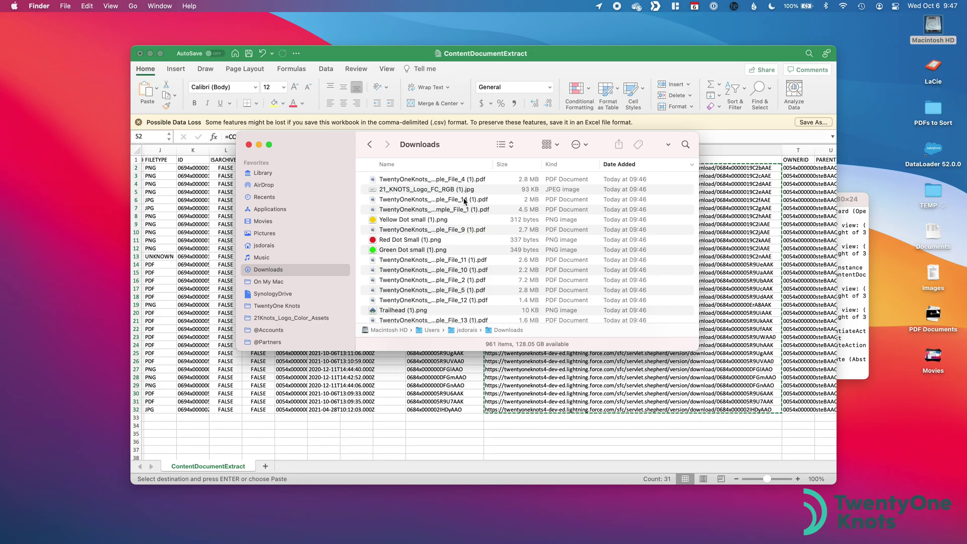
Step: Quick Look the downloaded sample PDFs, from TwentyOneKnots_Sample_File_8 (1).pdf to Sample_File_3 (1).pdf
scroll(493, 290, down, 5)
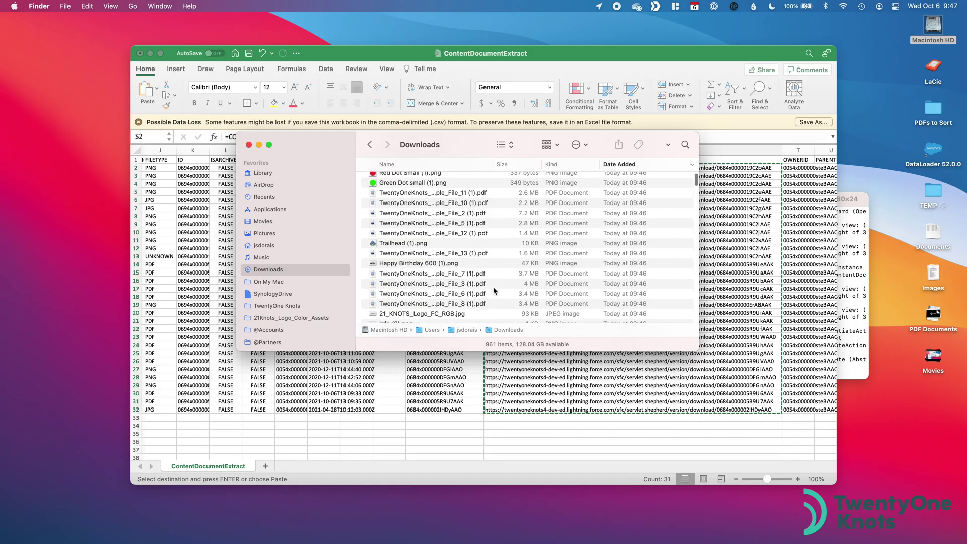
click(493, 291)
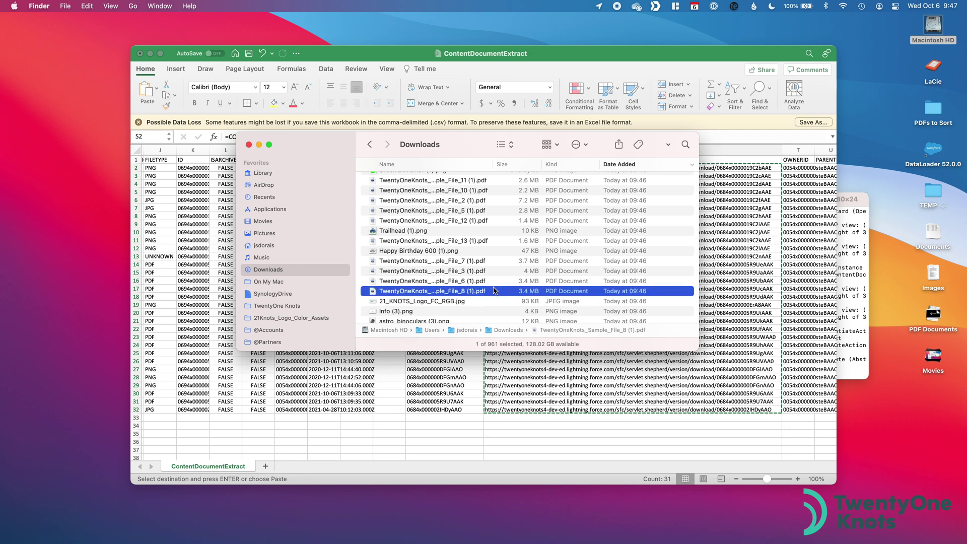
key(space)
key(Down)
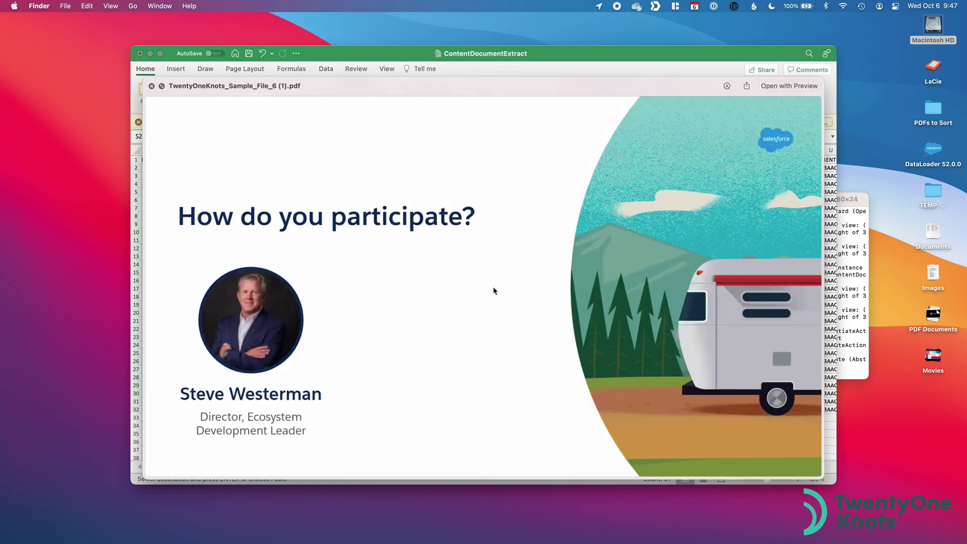
key(Down)
key(space)
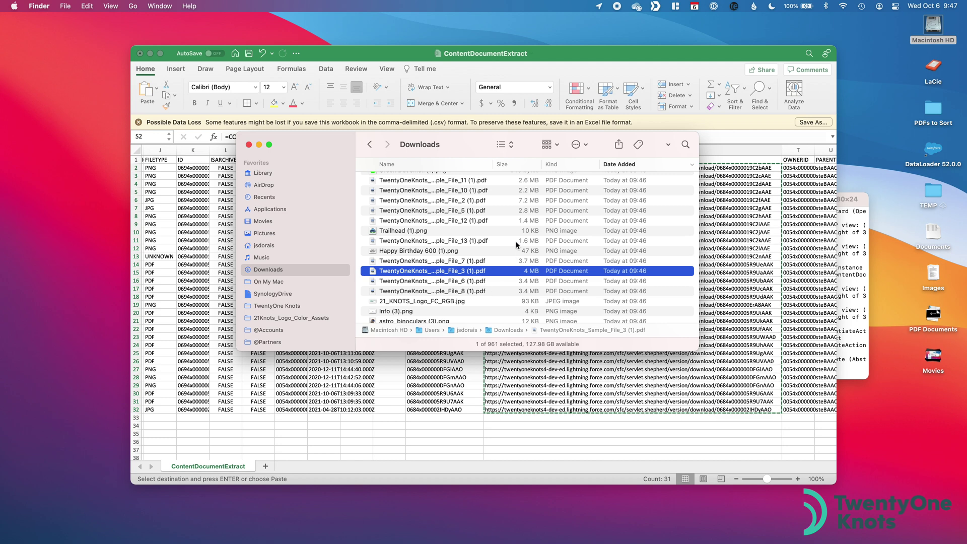
Step: Preview the downloaded images Trailhead (1).png and 21_KNOTS_Logo_FC_RGB (1).jpg
scroll(473, 264, up, 2)
click(446, 266)
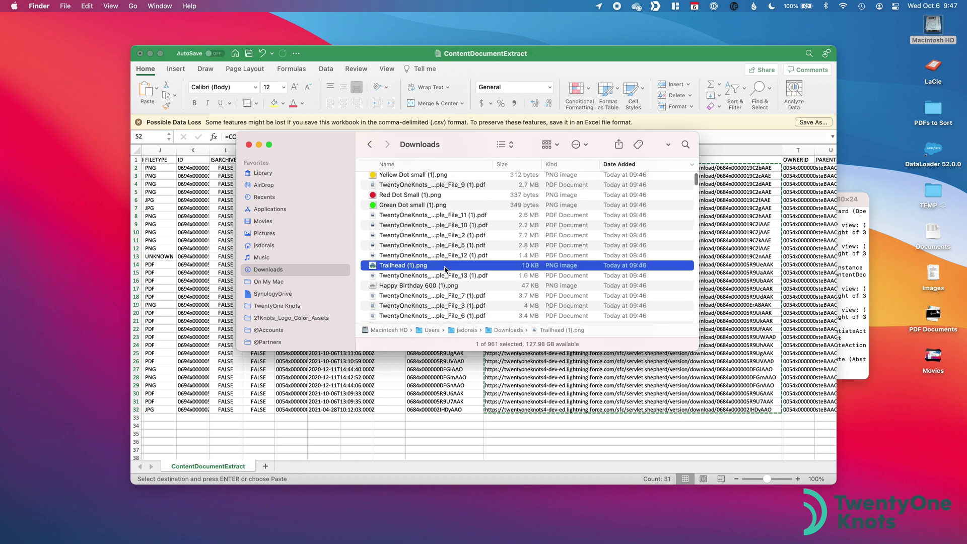
key(space)
key(space)
scroll(443, 261, up, 4)
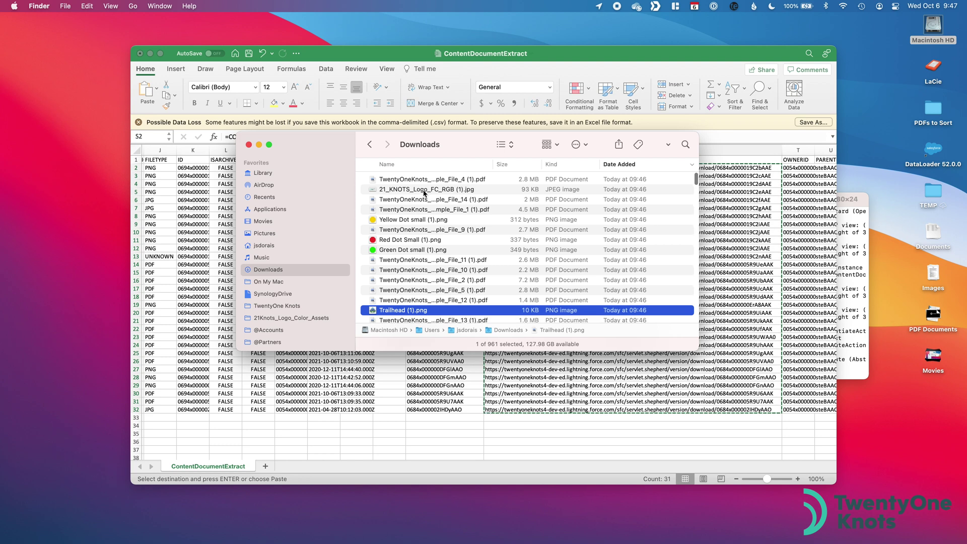
click(424, 192)
key(space)
key(space)
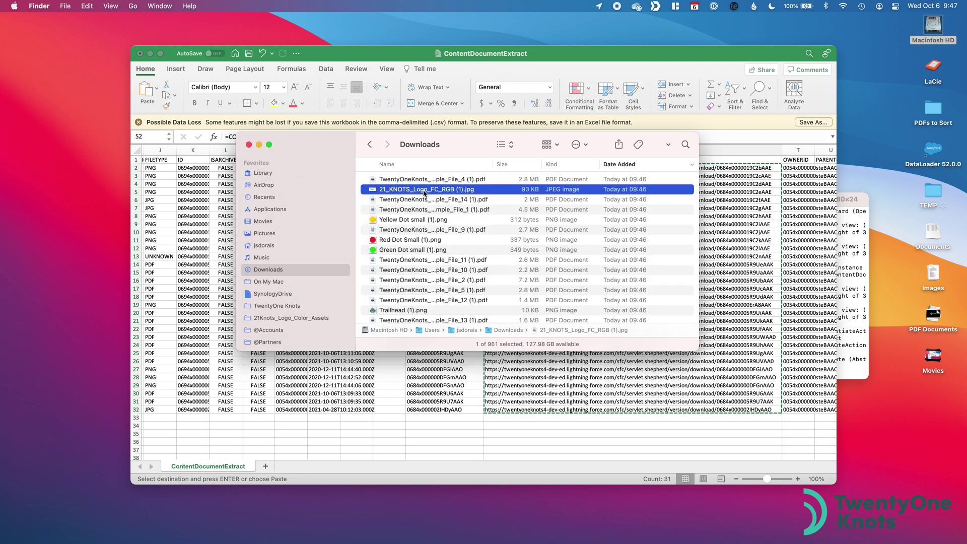